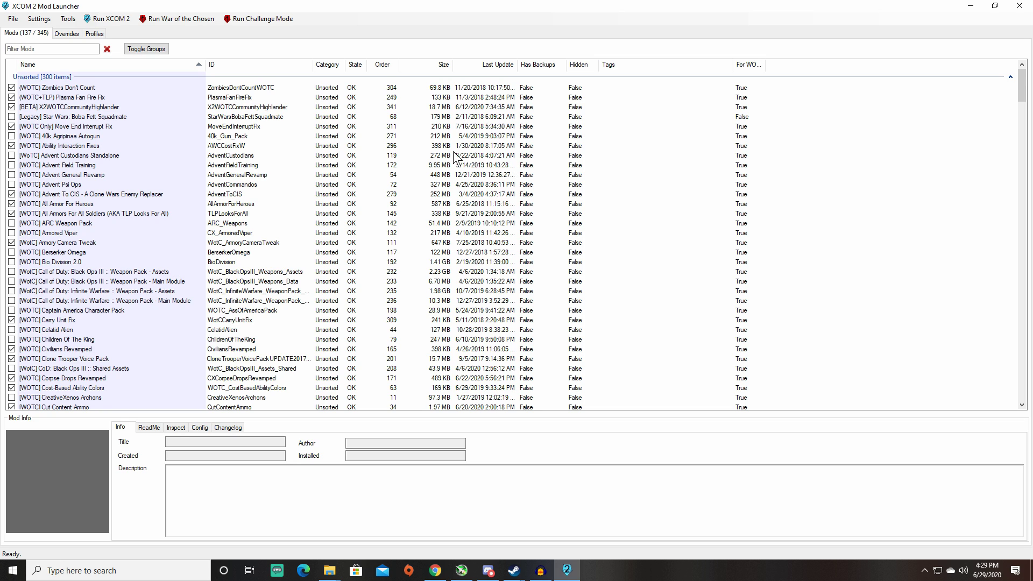
# Switch to Chrome and return to the main page of the X2CommunityCore/xcom2-launcher GitHub repository
pyautogui.click(436, 570)
pyautogui.scroll(15, 209, 318)
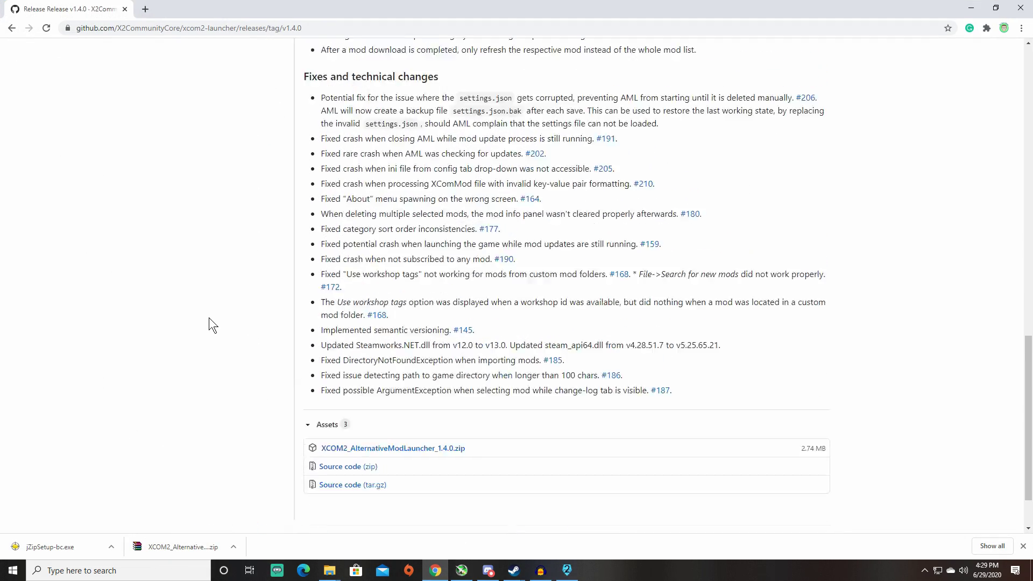
pyautogui.click(11, 28)
pyautogui.scroll(5, 144, 157)
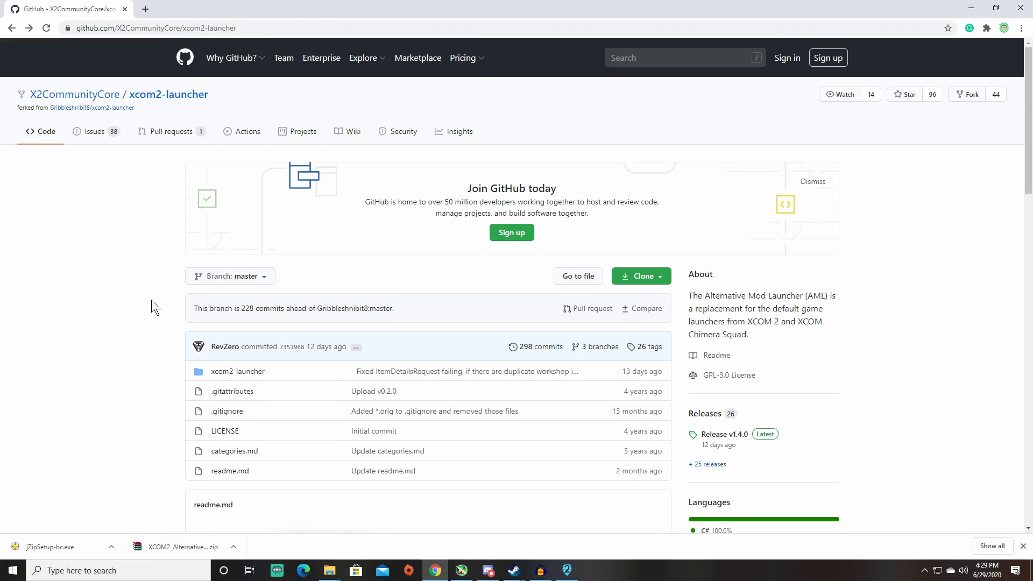
pyautogui.click(263, 29)
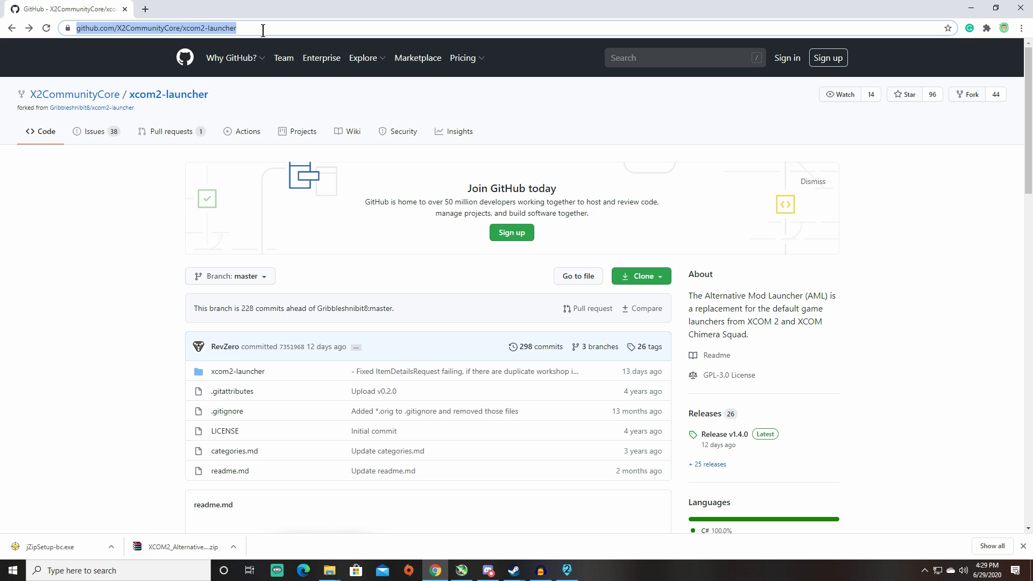
pyautogui.click(89, 329)
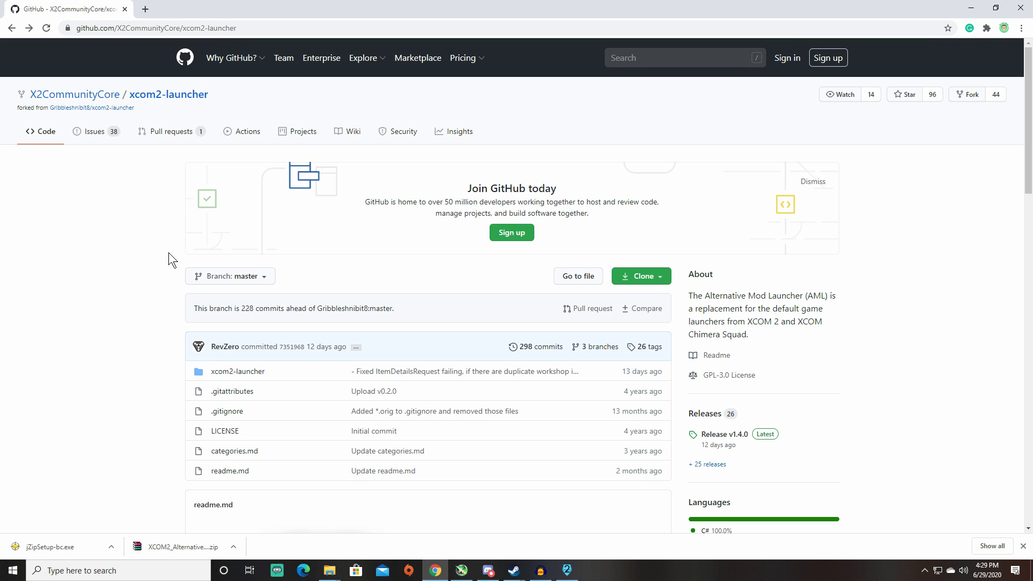
# Examine the repository's readme, including the launcher description, links and feature list
pyautogui.scroll(-2, 301, 296)
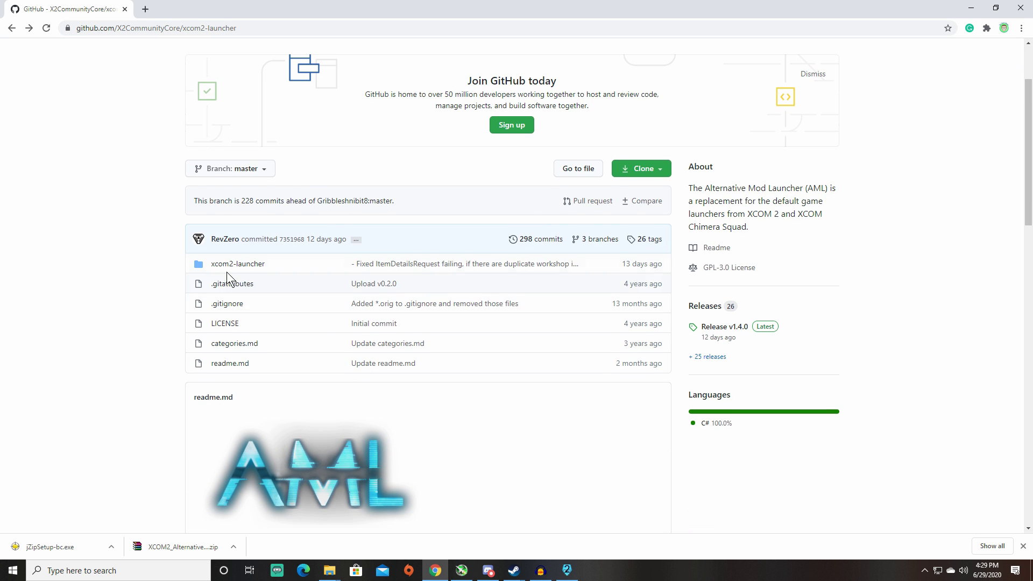
pyautogui.scroll(-3, 65, 350)
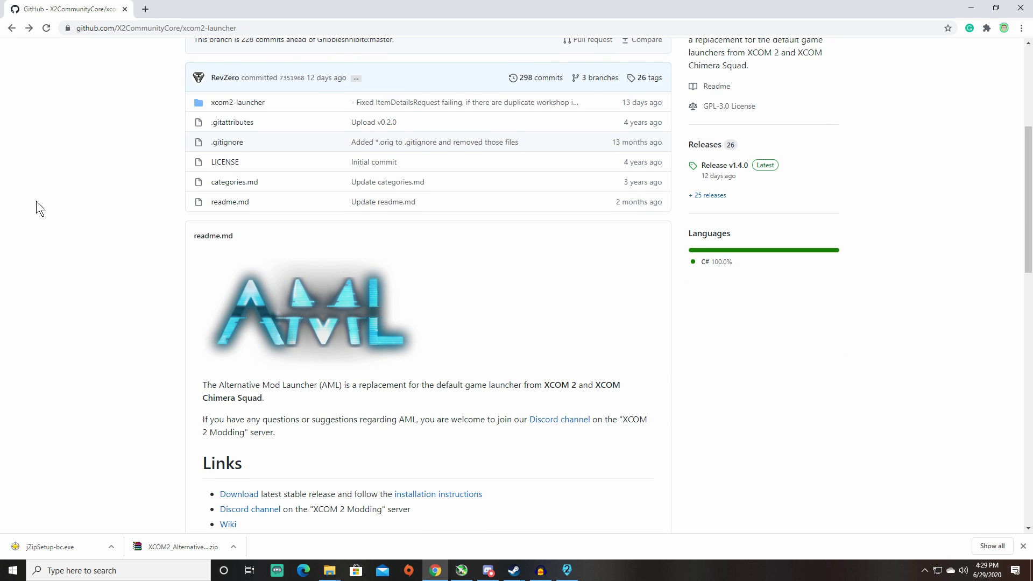
pyautogui.scroll(-3, 37, 202)
pyautogui.scroll(-1, 120, 182)
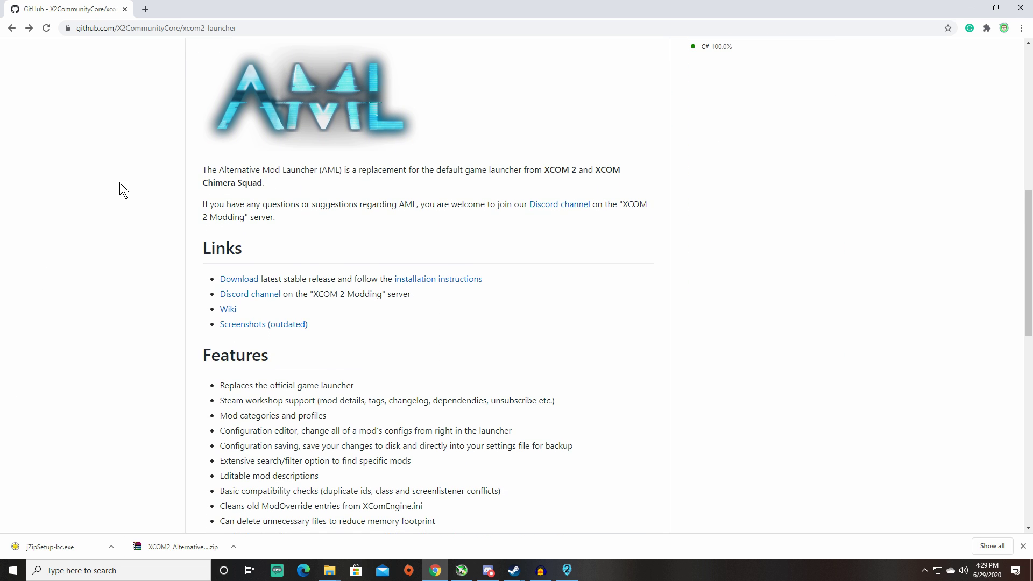
pyautogui.scroll(2, 46, 168)
pyautogui.scroll(-4, 339, 320)
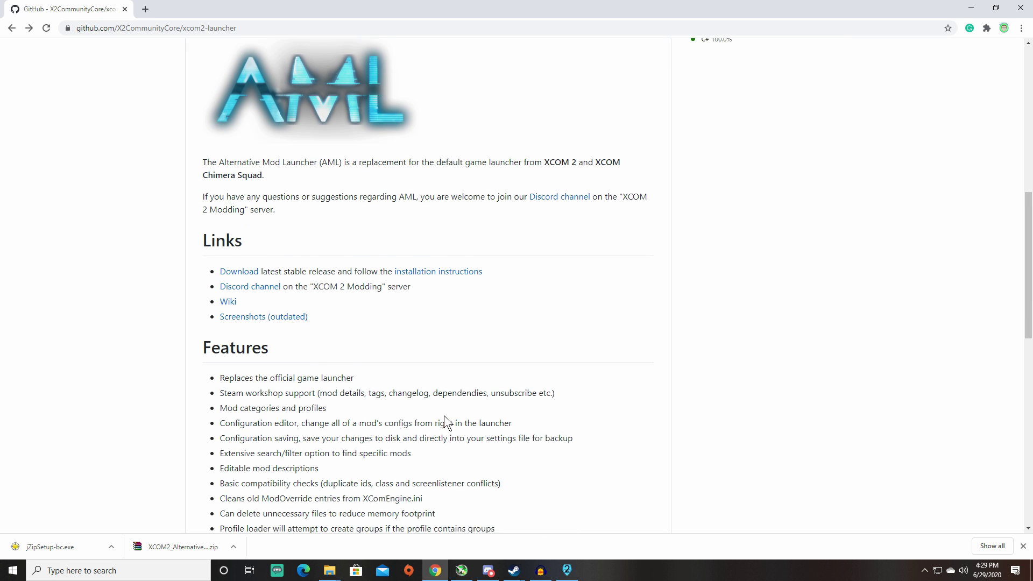
pyautogui.scroll(4, 506, 395)
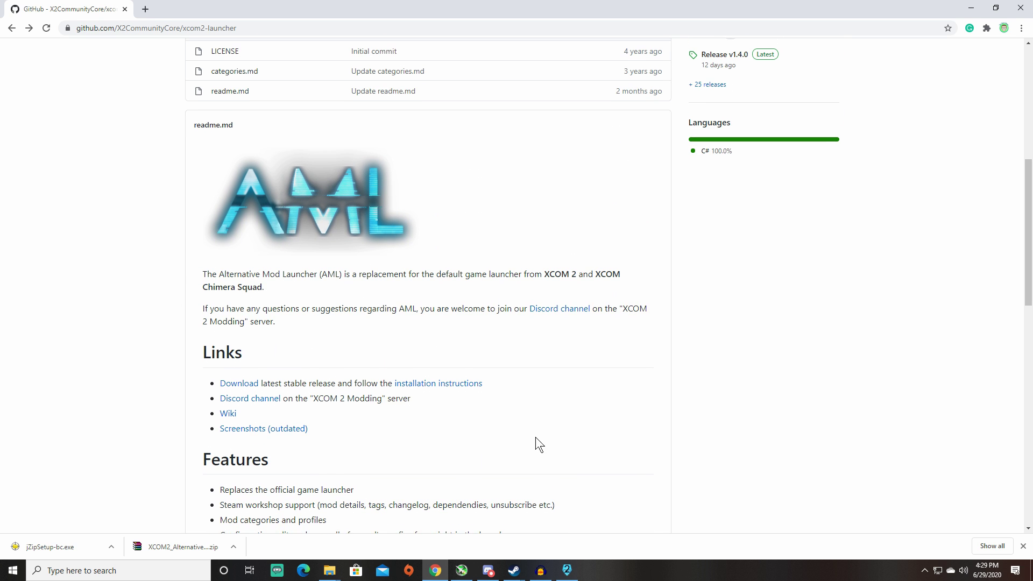
# Open the readme's installation instructions separately, read the install and update procedures, and close that page
pyautogui.middleClick(450, 388)
pyautogui.click(162, 10)
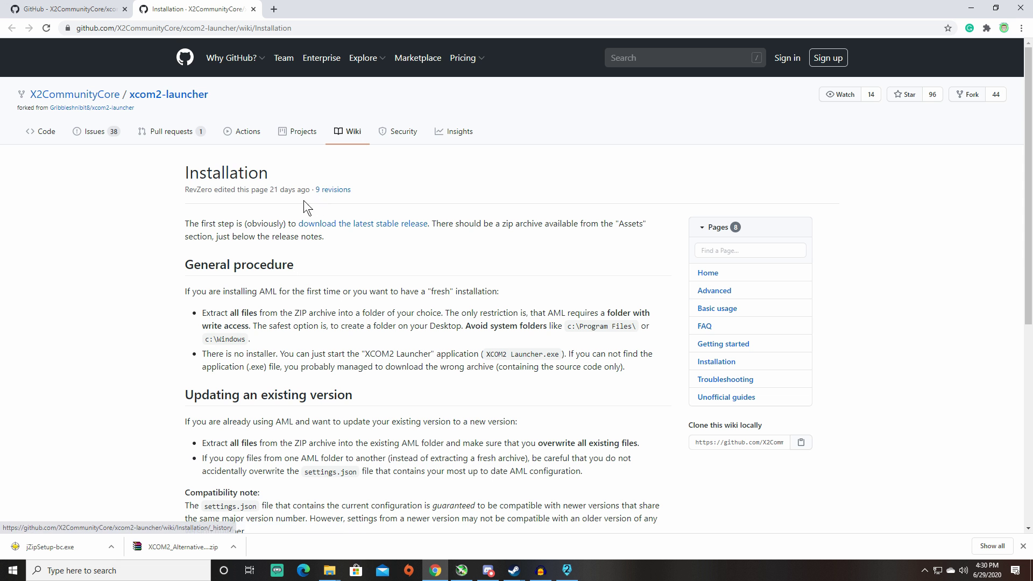
pyautogui.scroll(-6, 350, 323)
pyautogui.scroll(4, 361, 329)
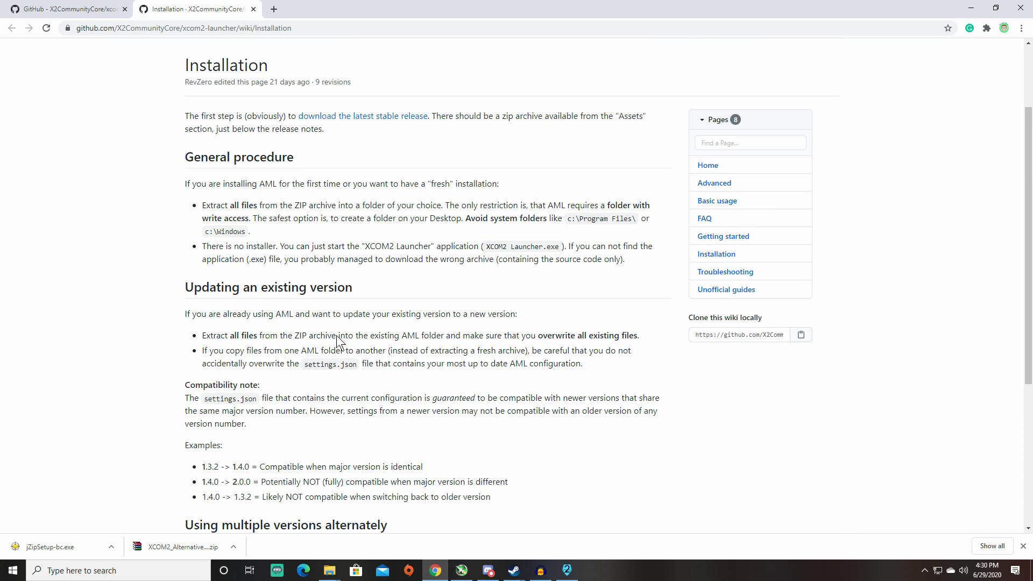
pyautogui.click(253, 9)
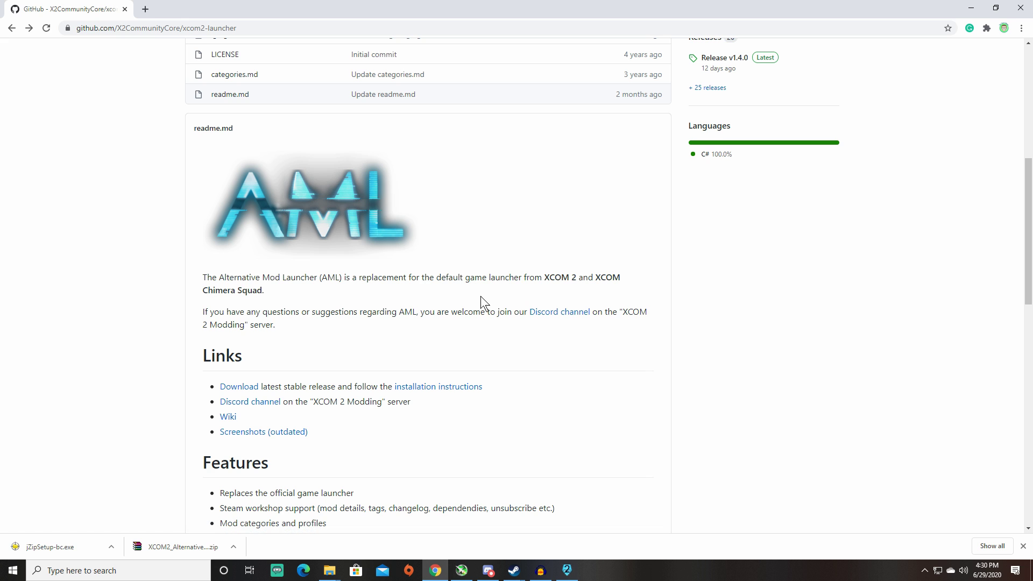
# Download XCOM2_AlternativeModLauncher_1.4.0.zip from the latest stable release page and show the downloaded file in its folder
pyautogui.click(246, 388)
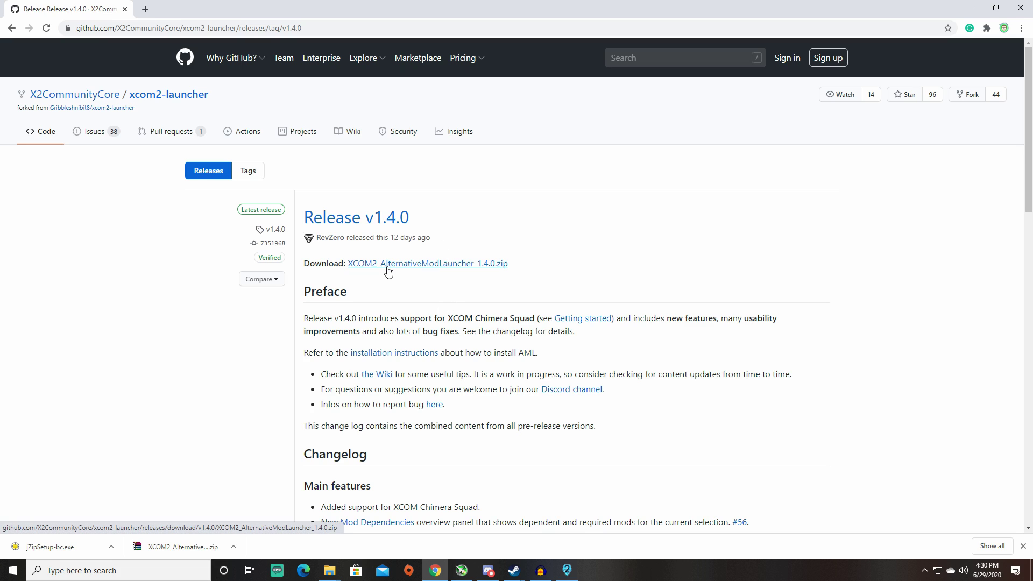
pyautogui.scroll(-20, 388, 272)
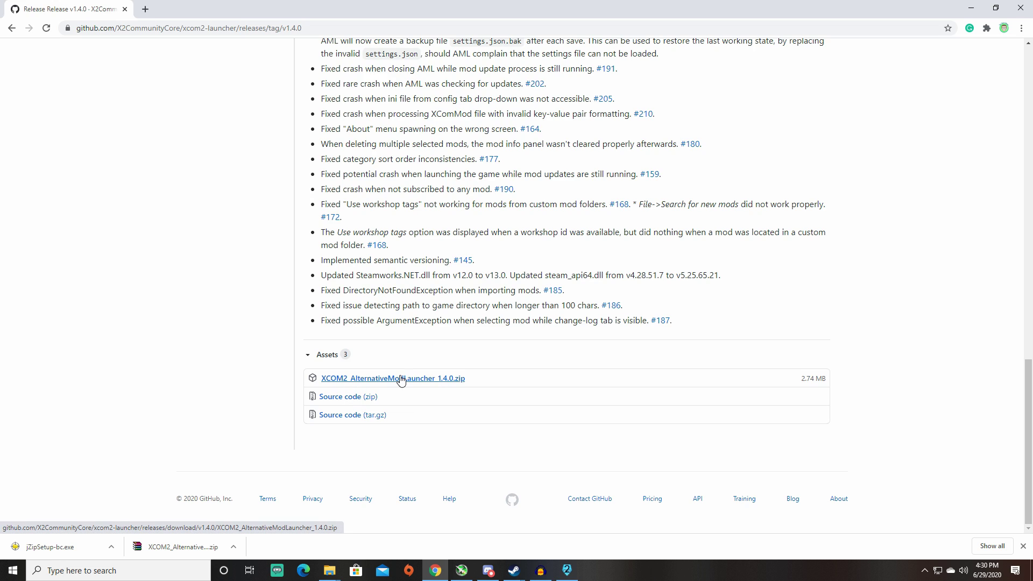
pyautogui.scroll(20, 425, 385)
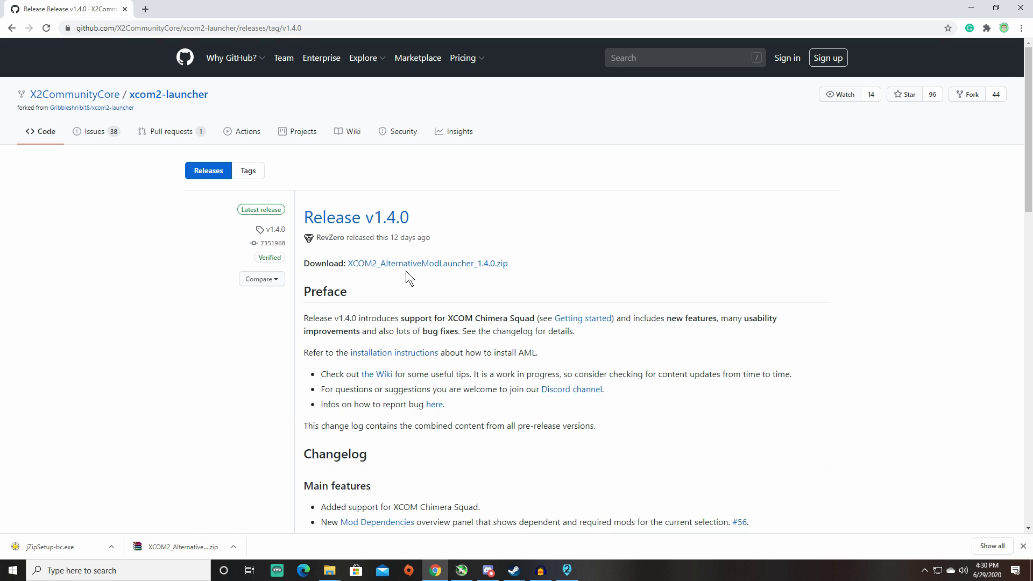
pyautogui.click(409, 270)
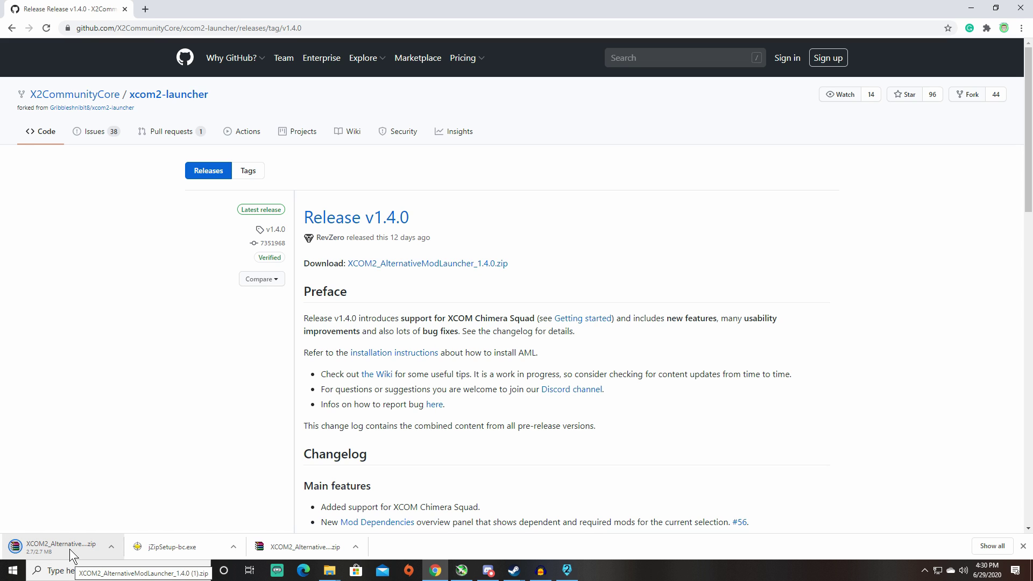
pyautogui.click(114, 549)
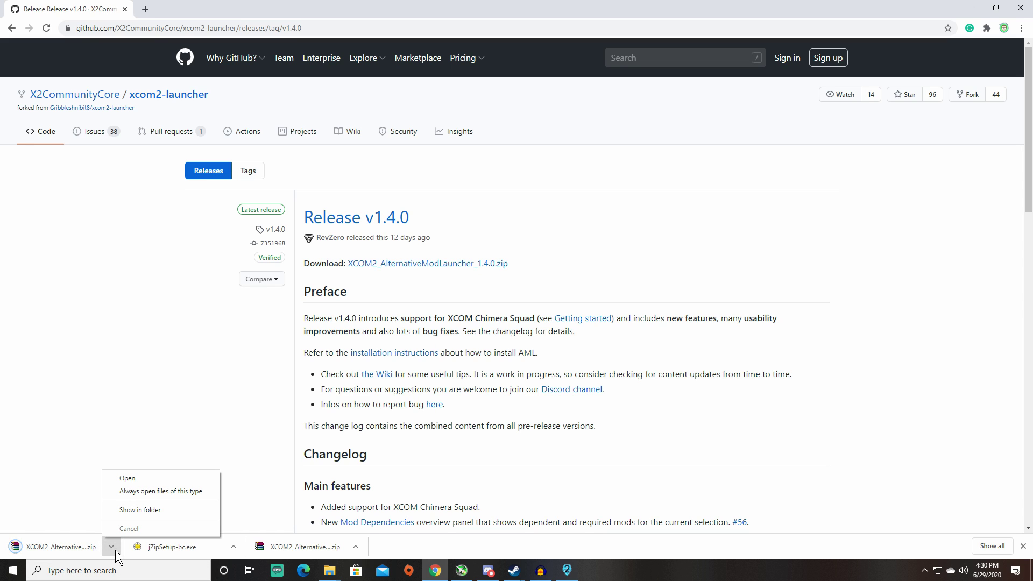
pyautogui.click(138, 510)
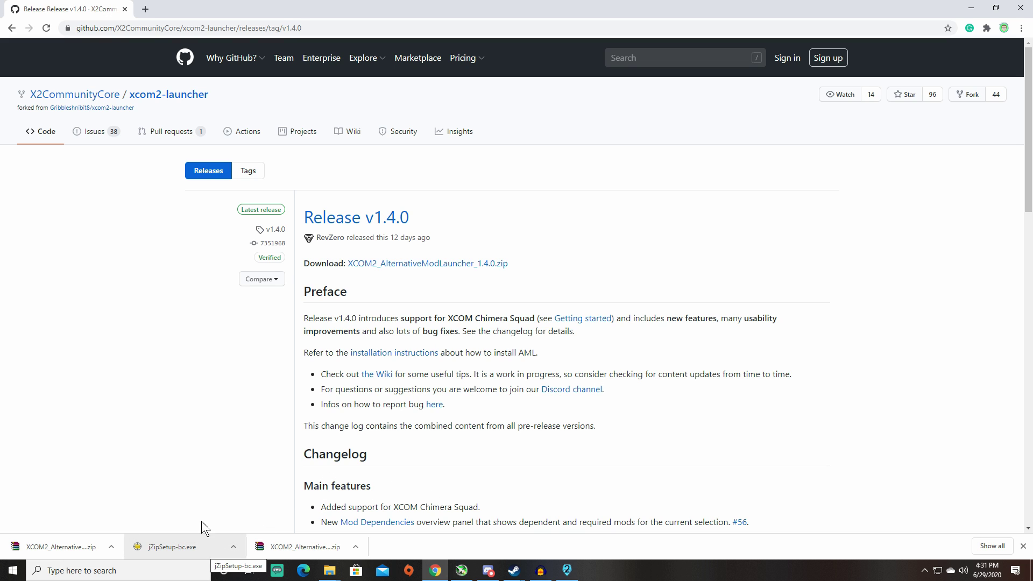
# Search the web for jzip in a new browser tab and open the official jzip.com site
pyautogui.click(147, 8)
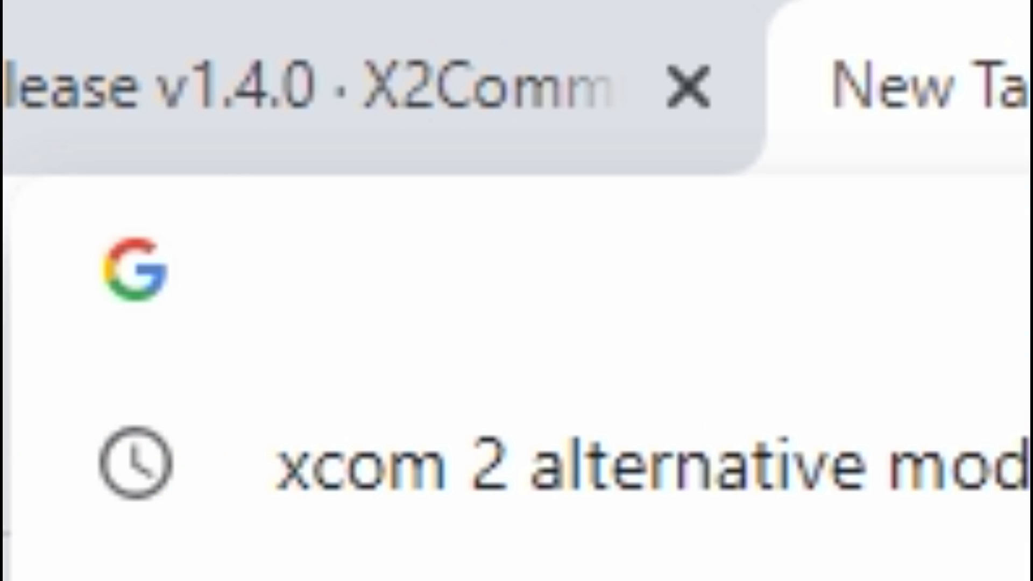
pyautogui.write('jzi')
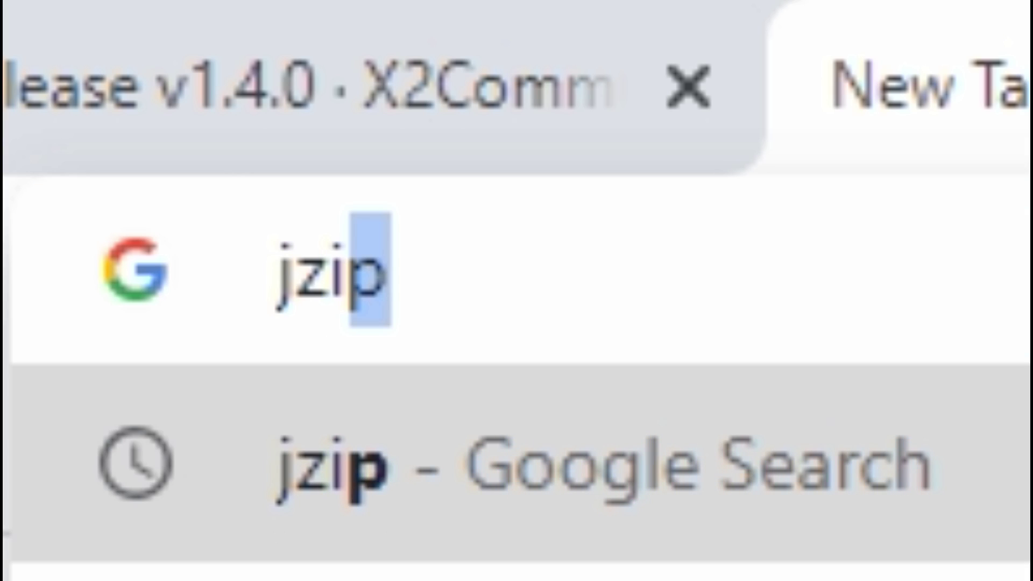
pyautogui.write('p')
pyautogui.press('Return')
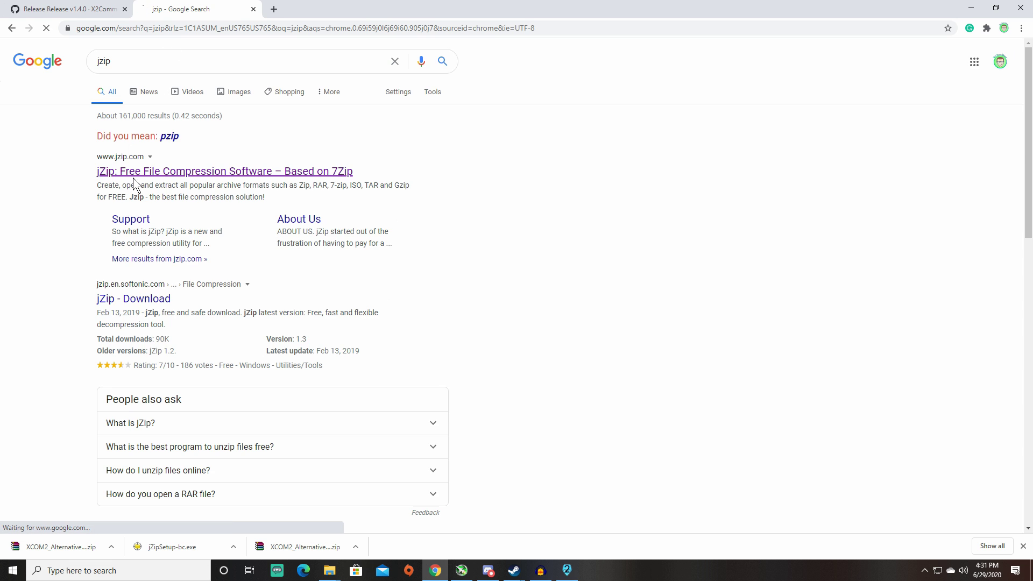
pyautogui.click(134, 177)
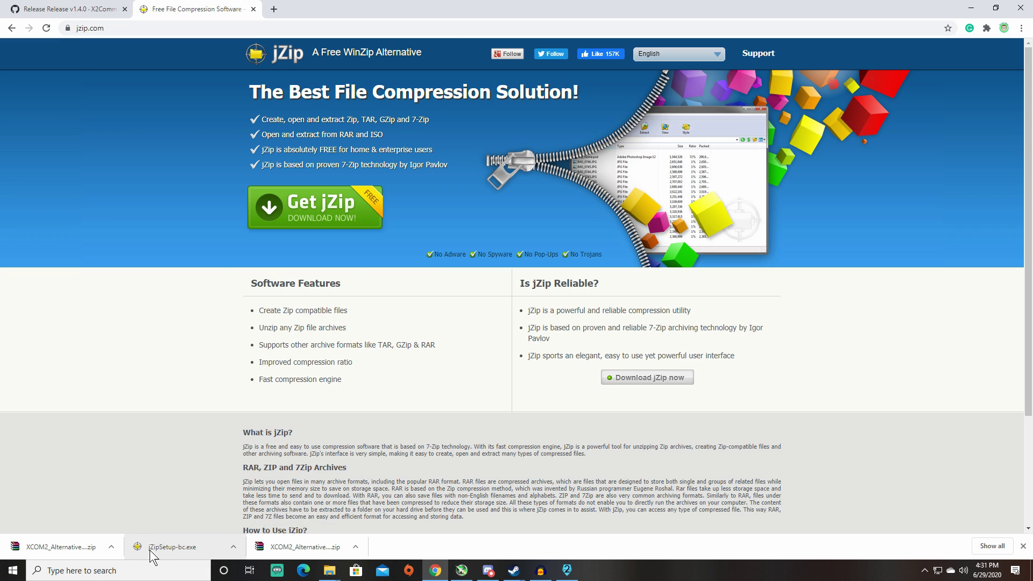
# Return to the release page, open the earlier downloaded launcher zip in WinRAR, and dismiss the WinRAR pop-up
pyautogui.click(54, 7)
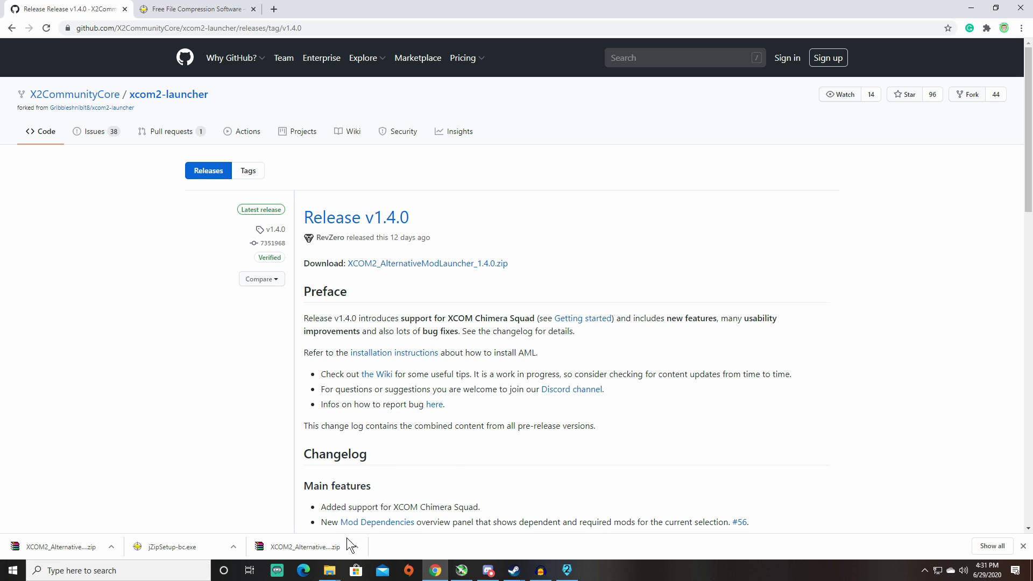
pyautogui.click(298, 542)
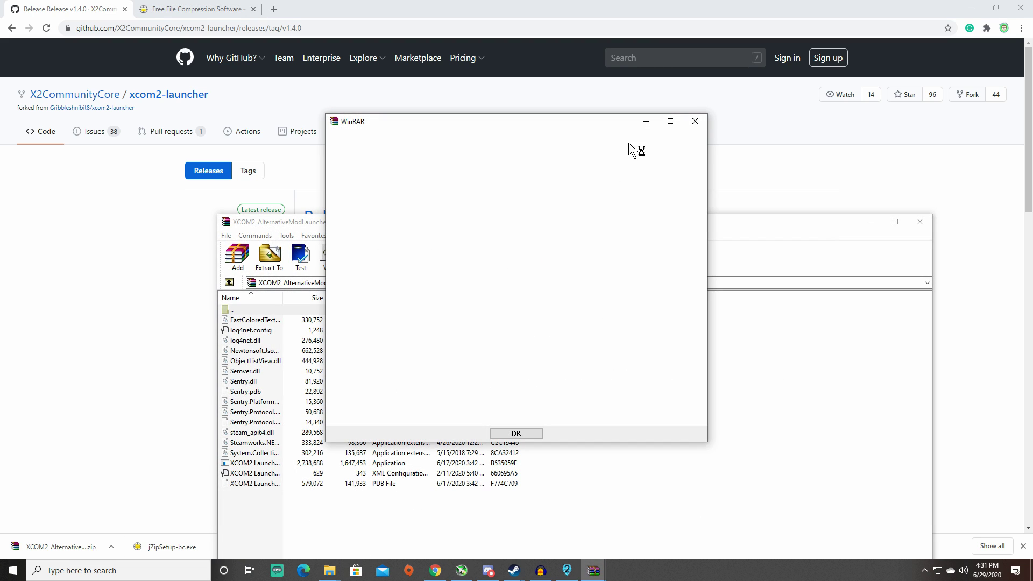
pyautogui.click(695, 123)
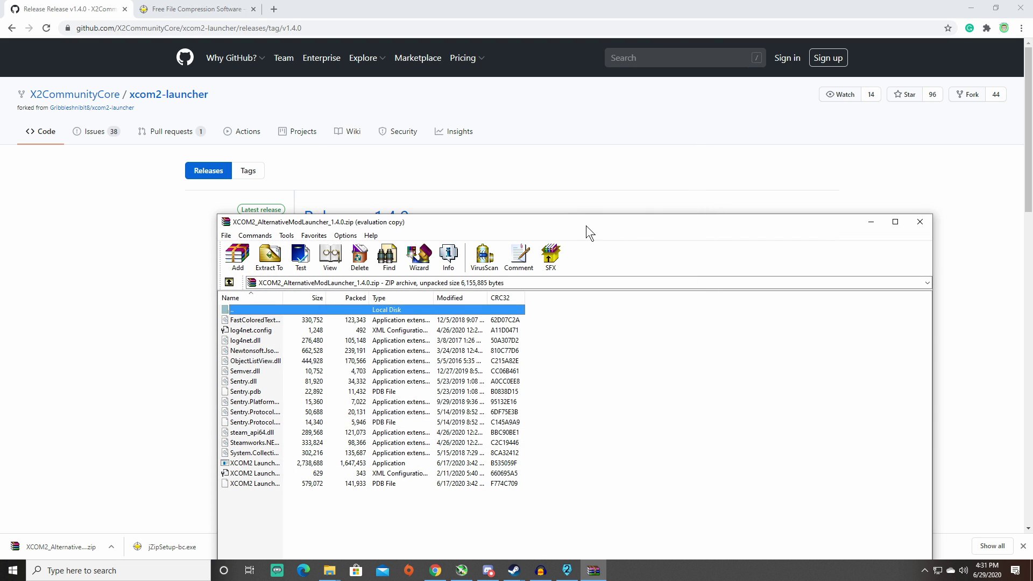
pyautogui.moveTo(585, 225); pyautogui.dragTo(544, 100)
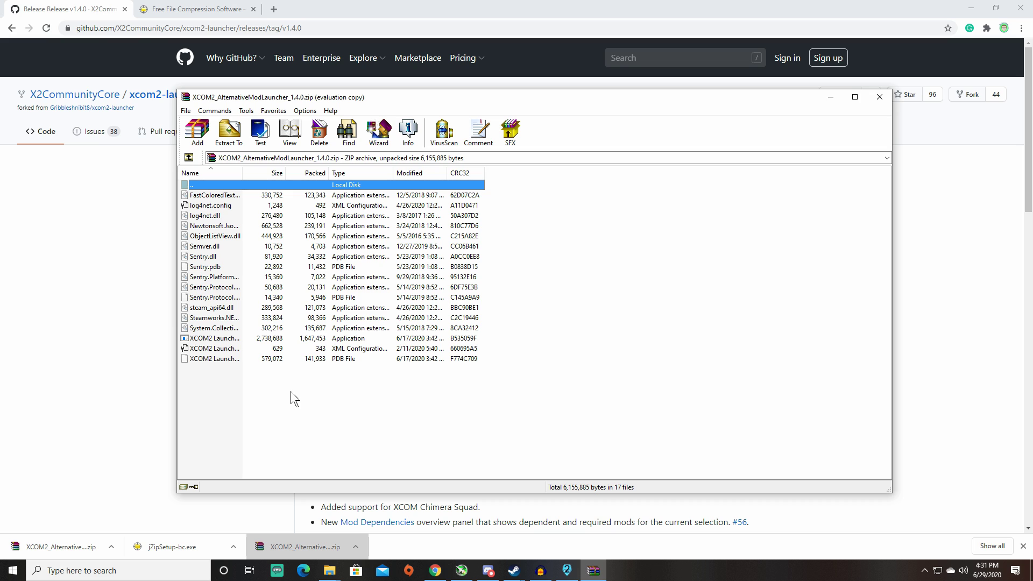
pyautogui.moveTo(264, 402)
pyautogui.mouseDown()
pyautogui.moveTo(226, 191)
pyautogui.moveTo(249, 408)
pyautogui.mouseUp()
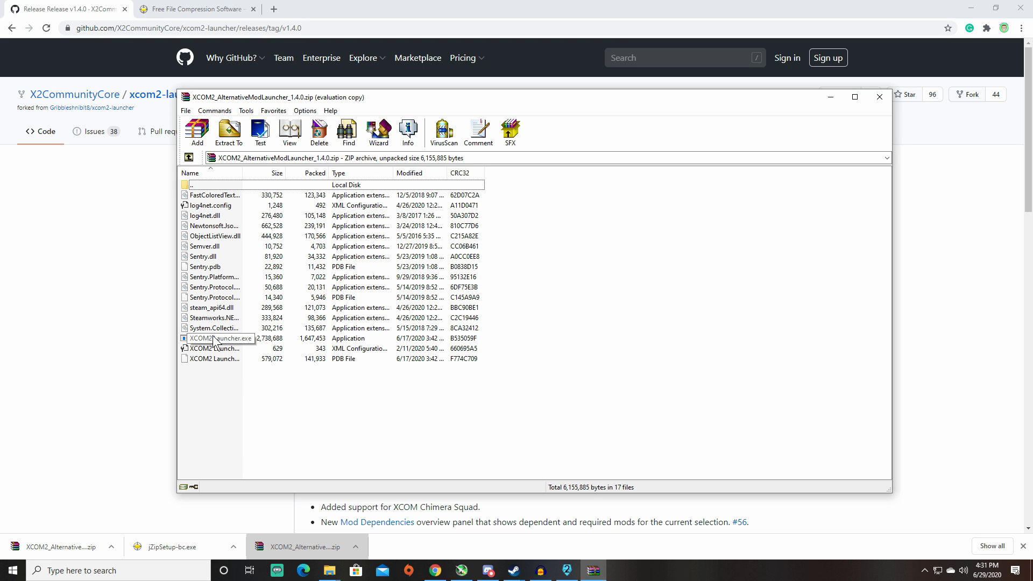
# Clear the desktop by minimizing Chrome and the mod launcher, moving the WinRAR window down, and closing the open File Explorer windows
pyautogui.click(968, 8)
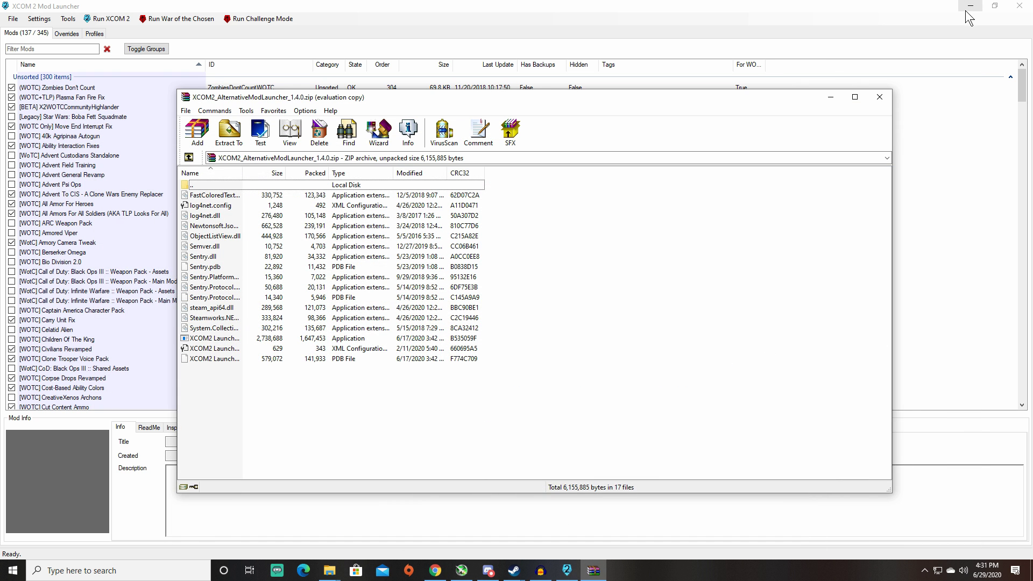
pyautogui.click(970, 6)
pyautogui.click(997, 13)
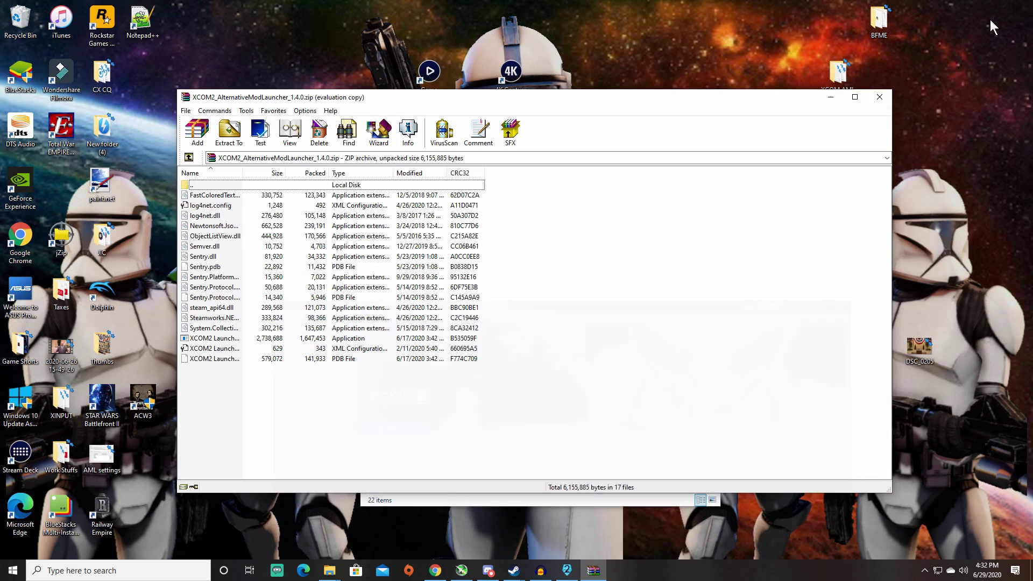
pyautogui.moveTo(712, 95); pyautogui.dragTo(731, 226)
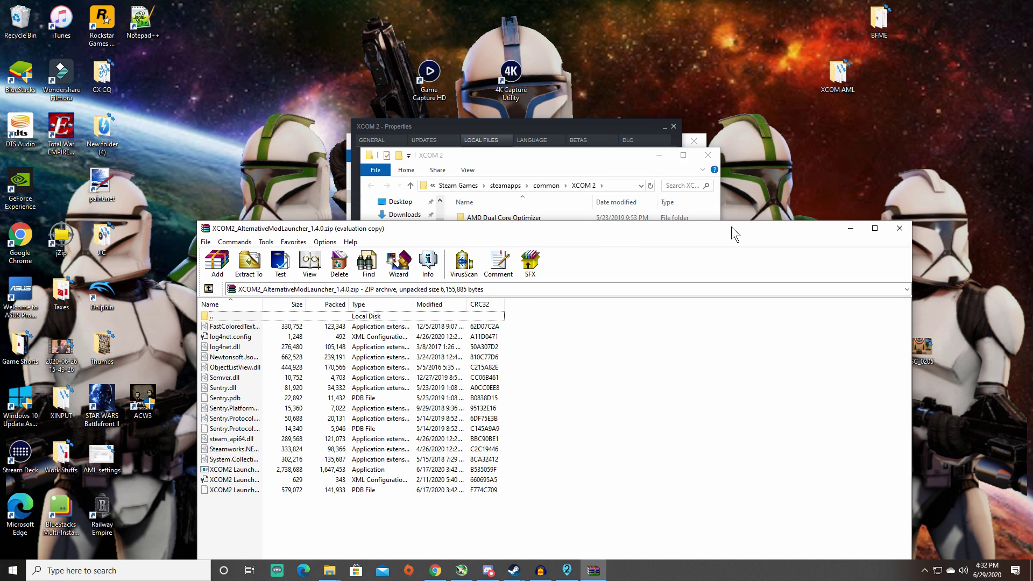
pyautogui.click(707, 157)
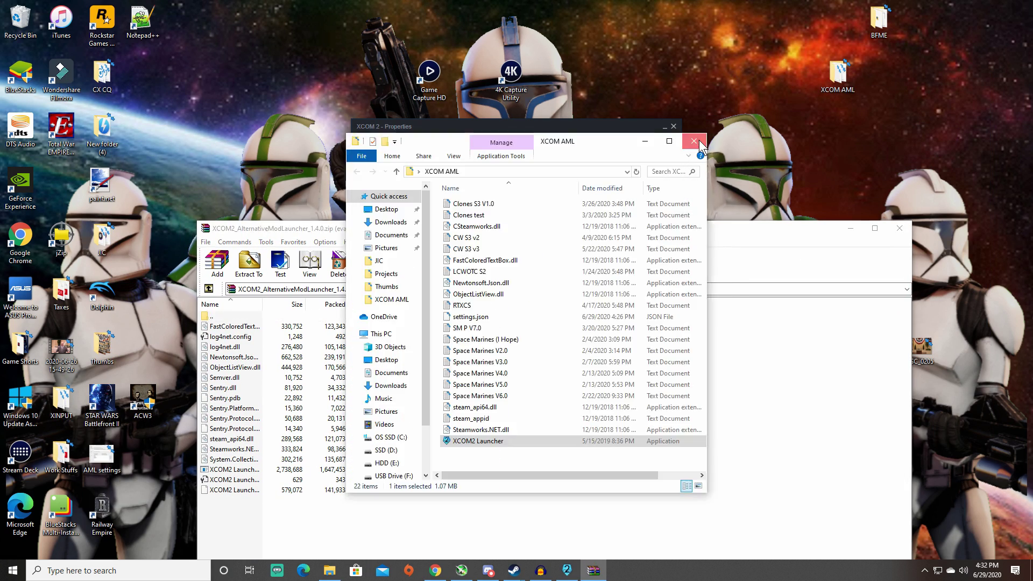
# Create a new folder on the desktop and name it whateveryouwant
pyautogui.rightClick(685, 54)
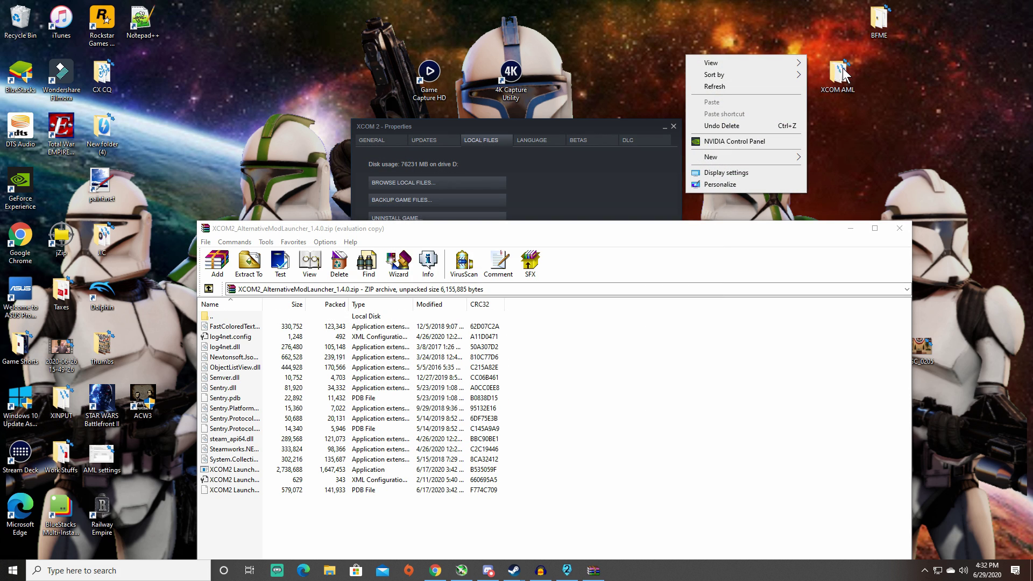
pyautogui.moveTo(747, 157)
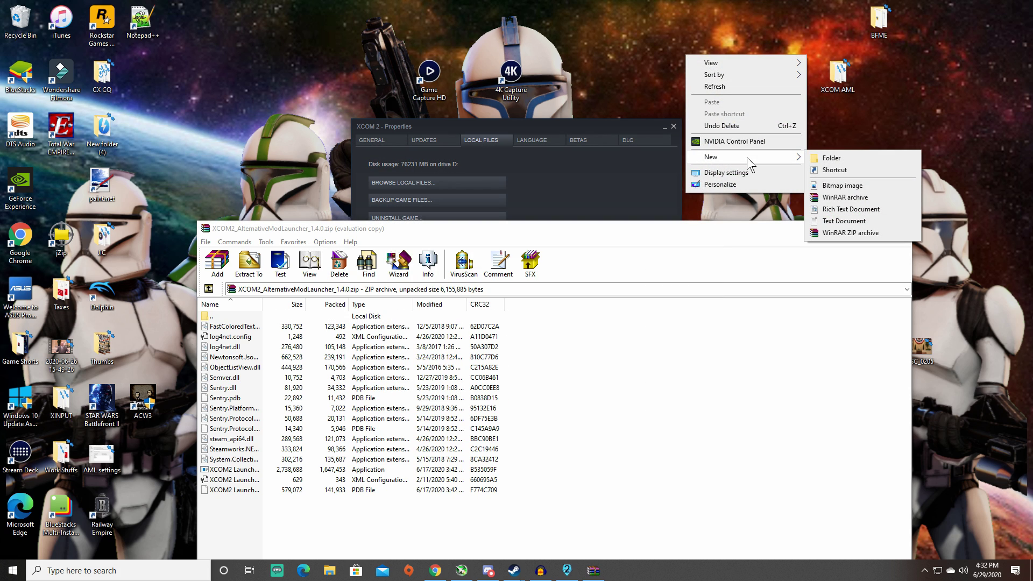
pyautogui.click(863, 161)
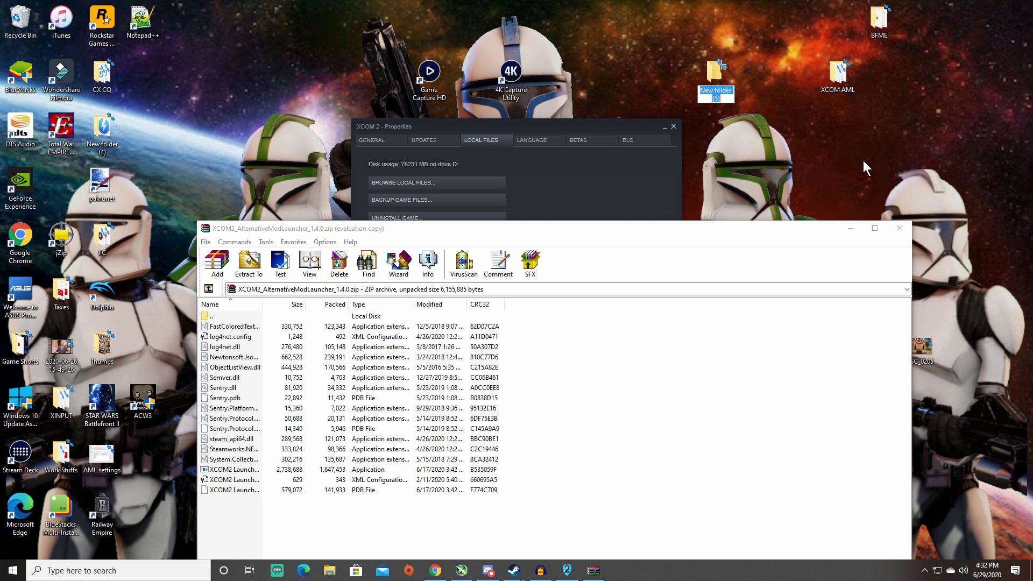
pyautogui.write('whateve')
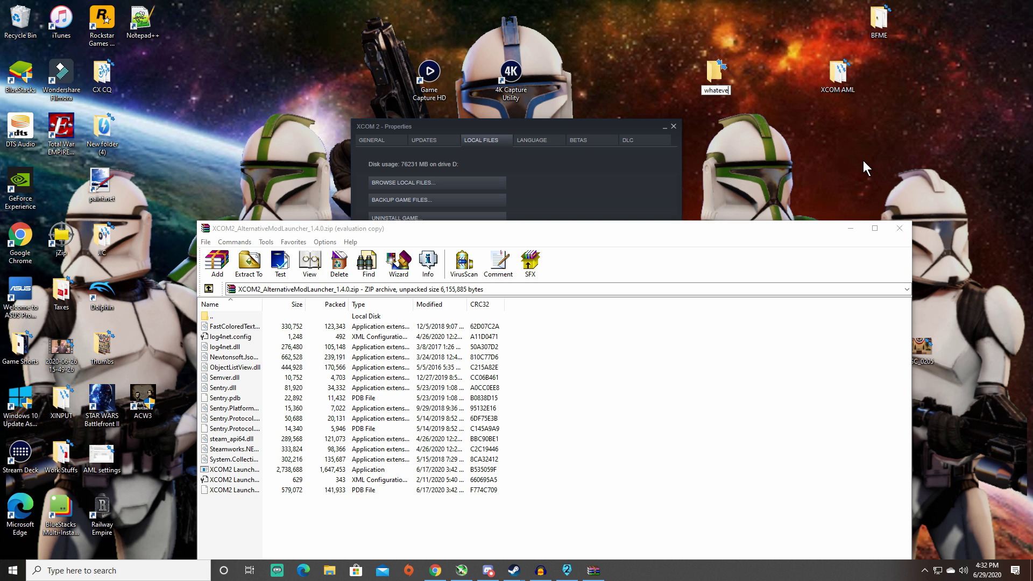
pyautogui.write('ryou want')
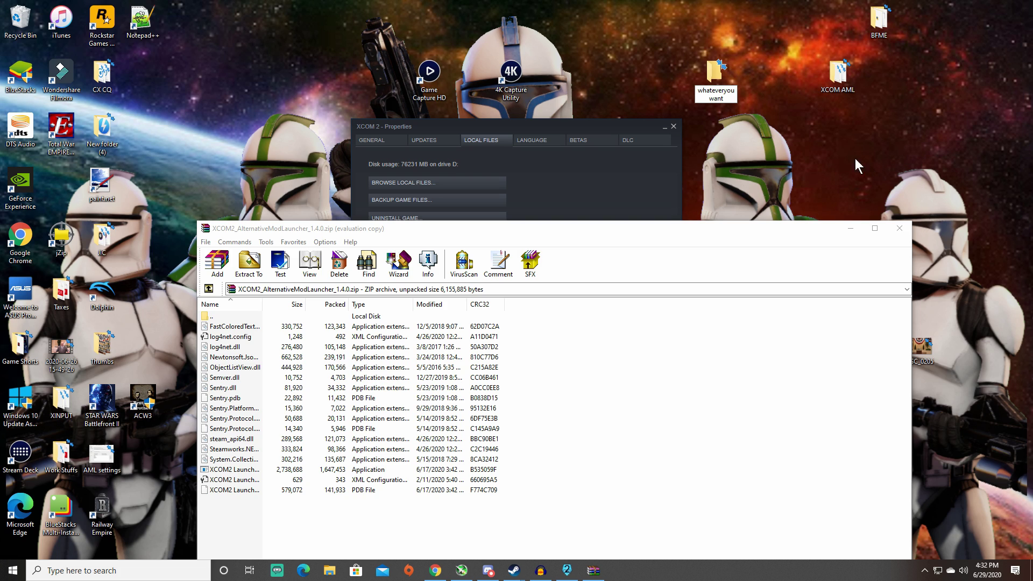
pyautogui.press('Return')
# Extract all files from the XCOM2_AlternativeModLauncher_1.4.0.zip archive into the whateveryouwant desktop folder
pyautogui.click(252, 491)
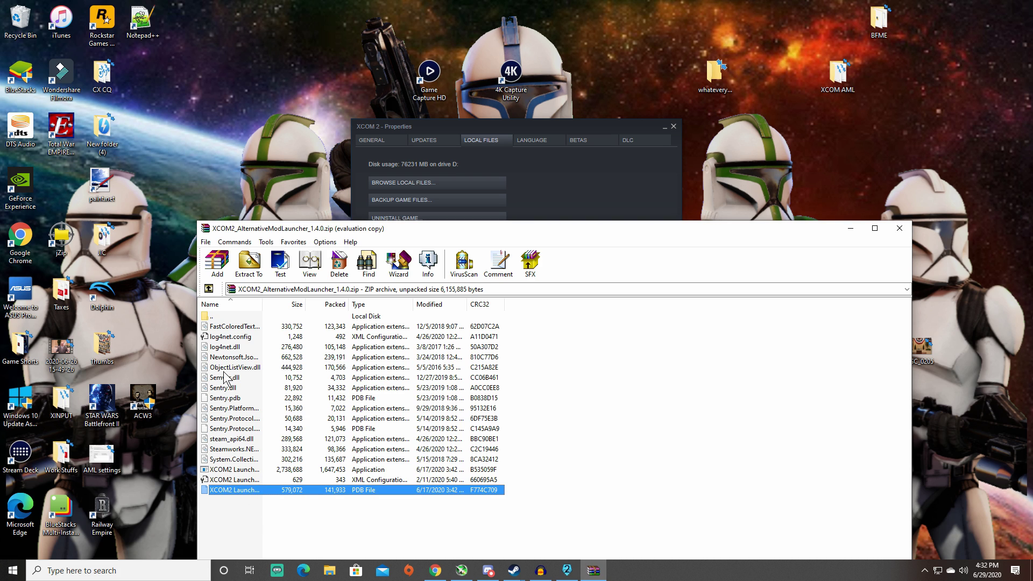
pyautogui.keyDown('shift'); pyautogui.click(227, 327); pyautogui.keyUp('shift')
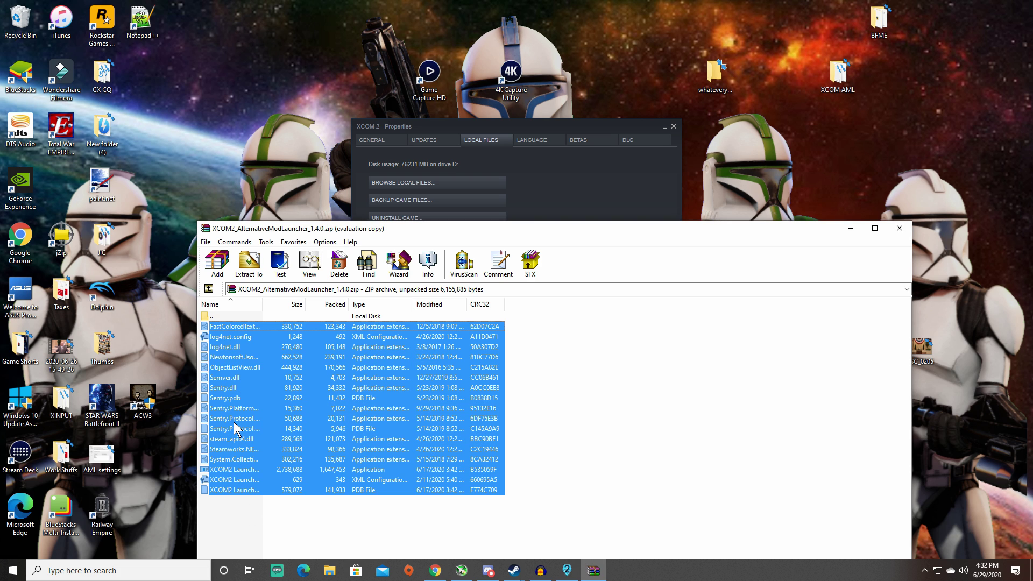
pyautogui.moveTo(237, 430); pyautogui.dragTo(721, 77)
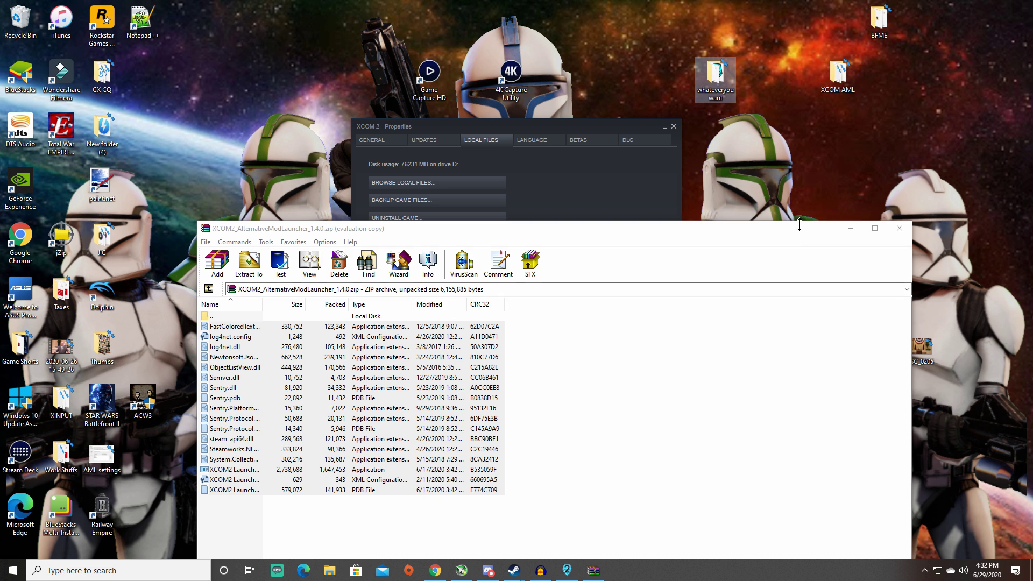
# Close the WinRAR archive window and the XCOM 2 properties window
pyautogui.moveTo(788, 231); pyautogui.dragTo(766, 151)
pyautogui.click(887, 151)
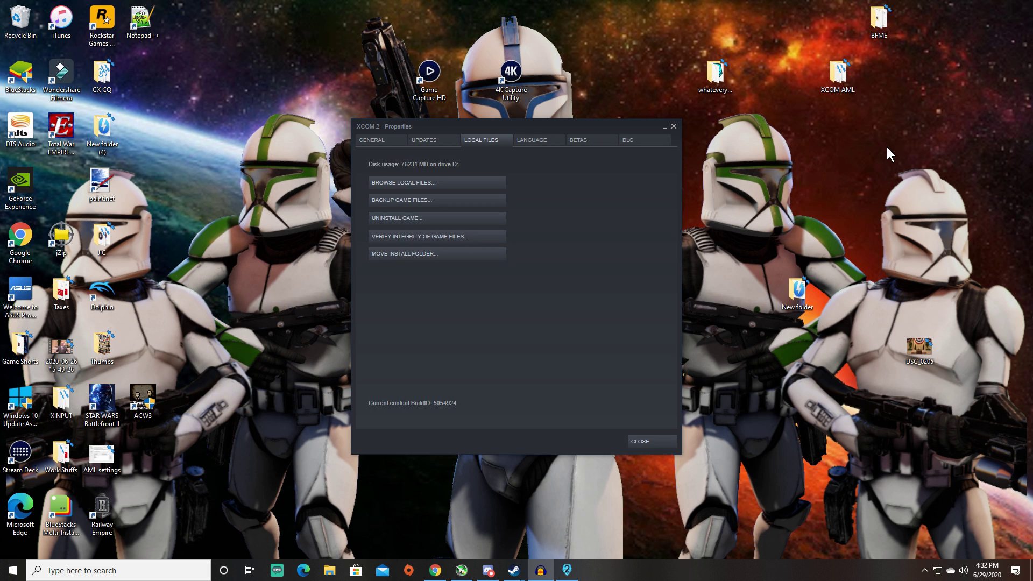
pyautogui.click(673, 127)
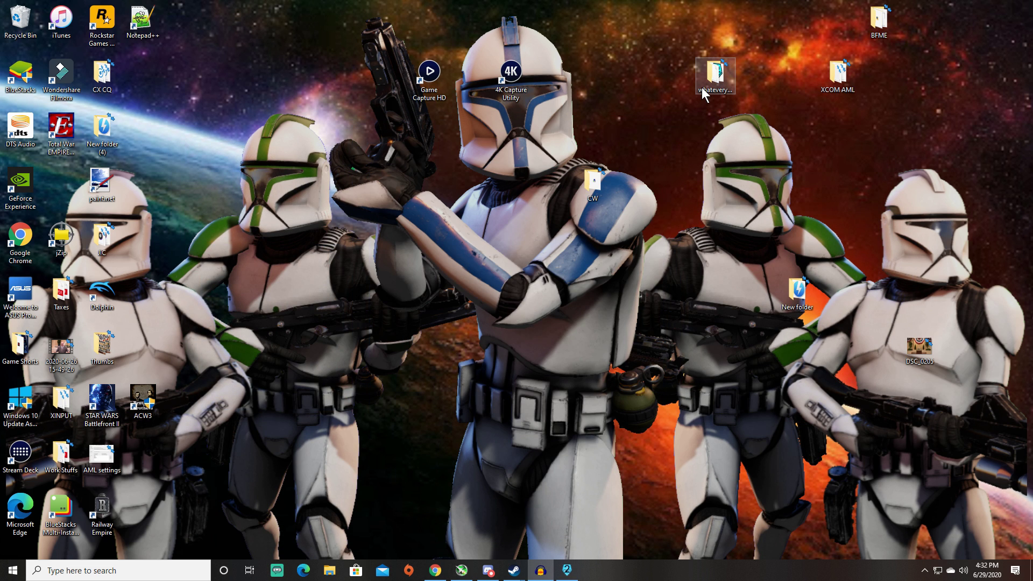
# Check the extracted files in the whateveryouwant folder, close it, and move the folder to the Recycle Bin
pyautogui.doubleClick(728, 78)
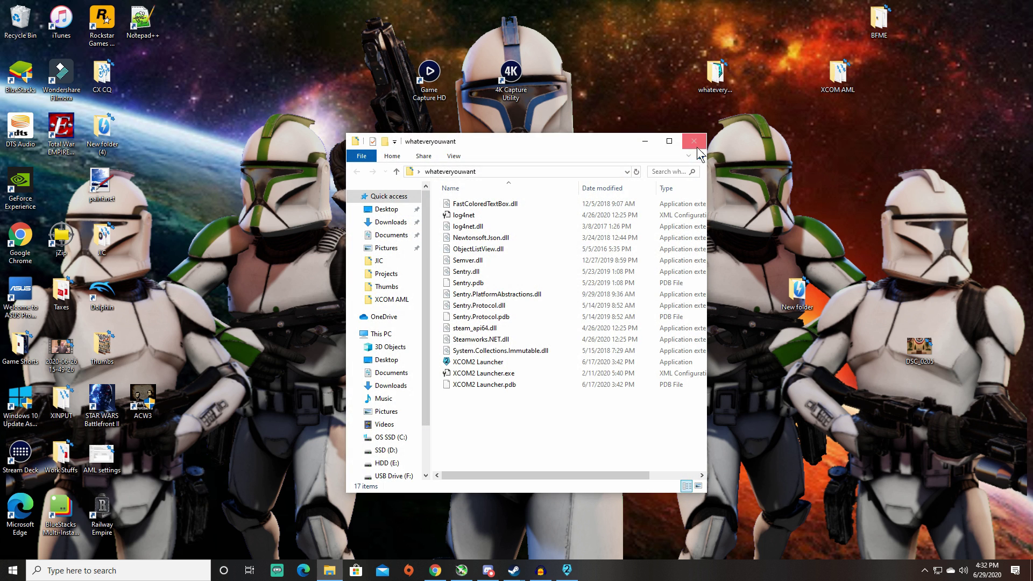
pyautogui.click(699, 137)
pyautogui.moveTo(723, 81); pyautogui.dragTo(21, 21)
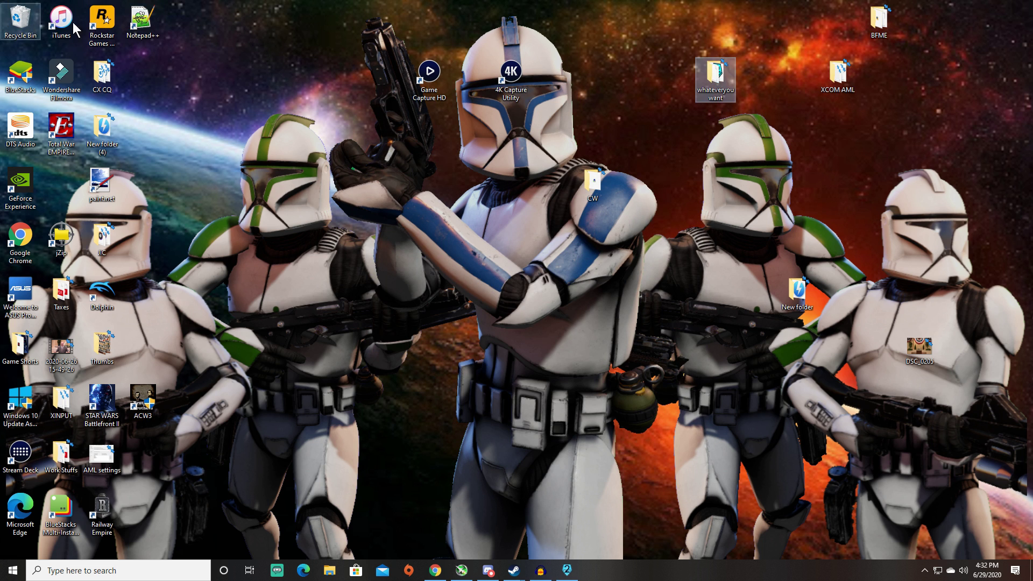
# Start XCOM2 Launcher from the desktop's XCOM AML folder, dismiss the update notice, and bring the mod launcher to the front
pyautogui.doubleClick(832, 74)
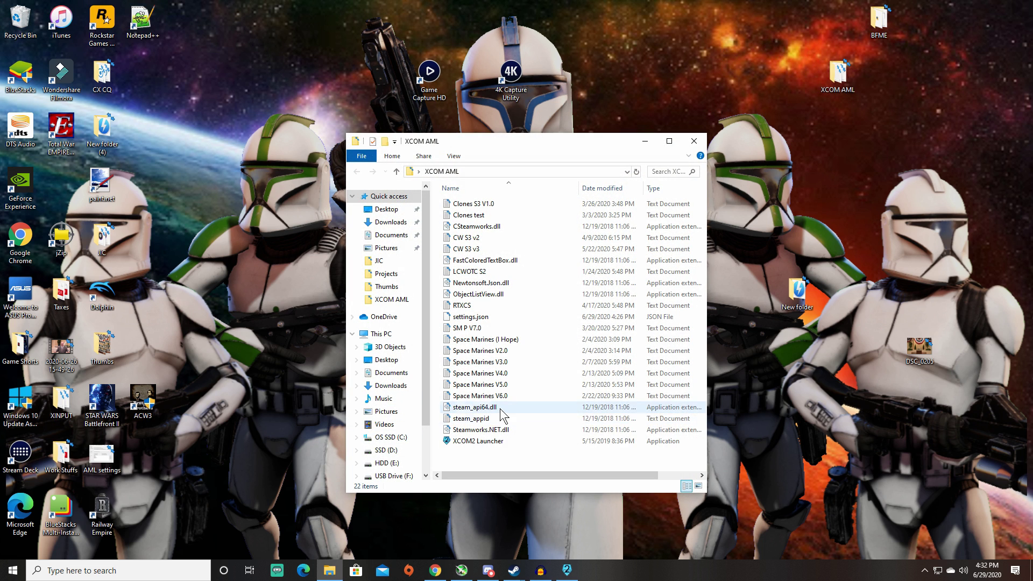
pyautogui.click(487, 441)
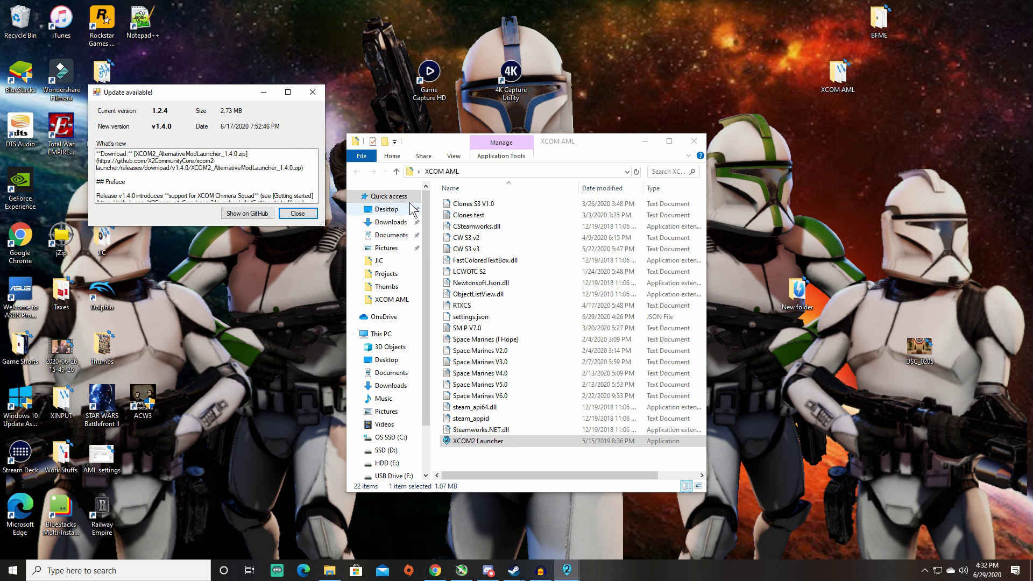
pyautogui.click(323, 86)
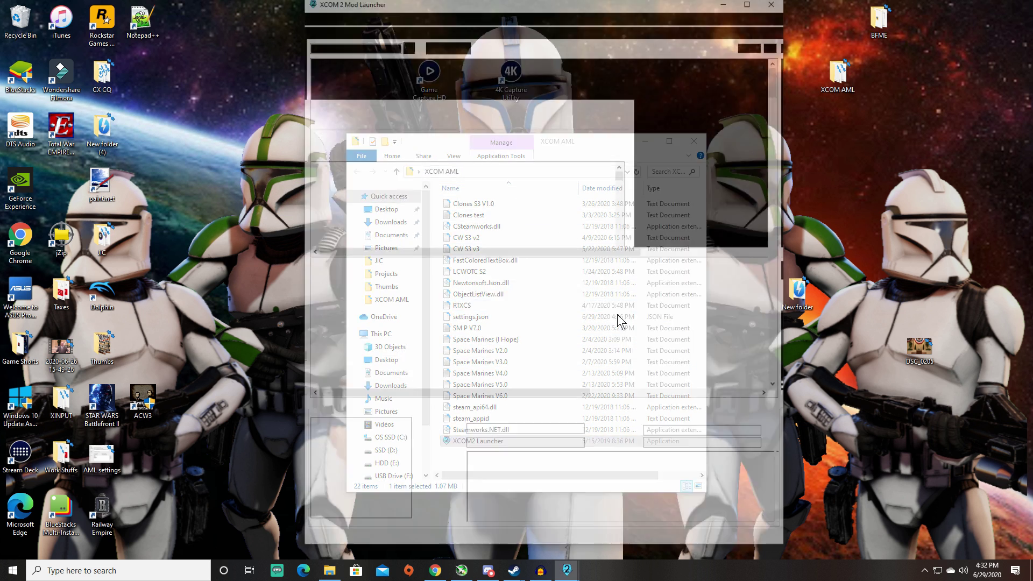
pyautogui.moveTo(565, 569)
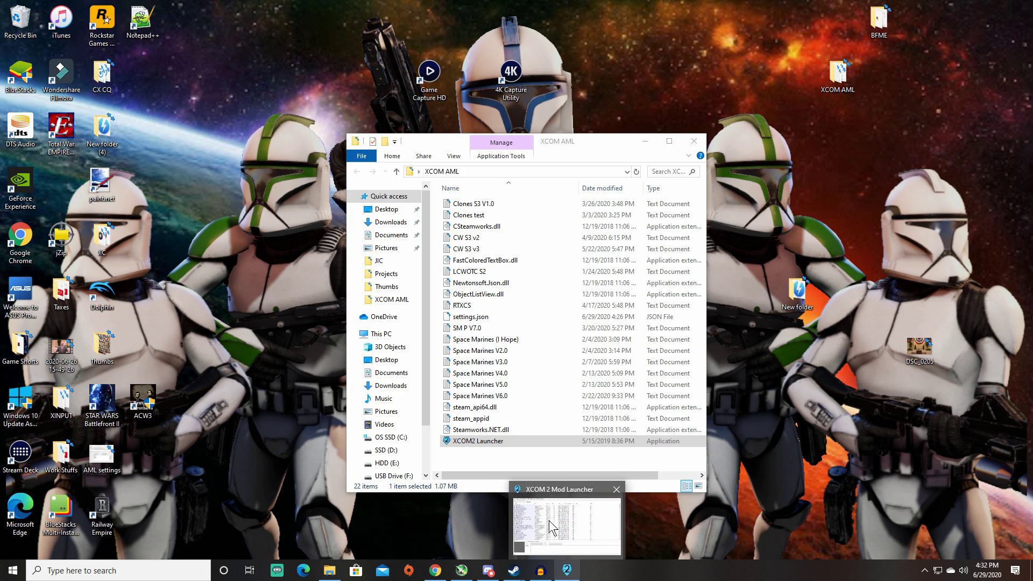
pyautogui.click(548, 520)
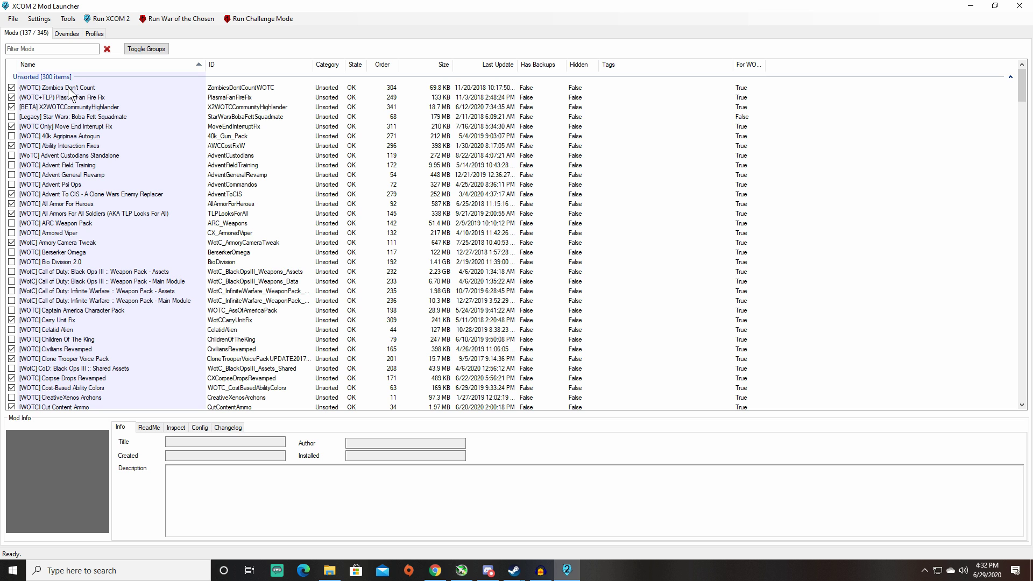
# Look through the mod list, then open the launcher's settings and examine the Base Path and Mod Directories
pyautogui.scroll(-20, 161, 247)
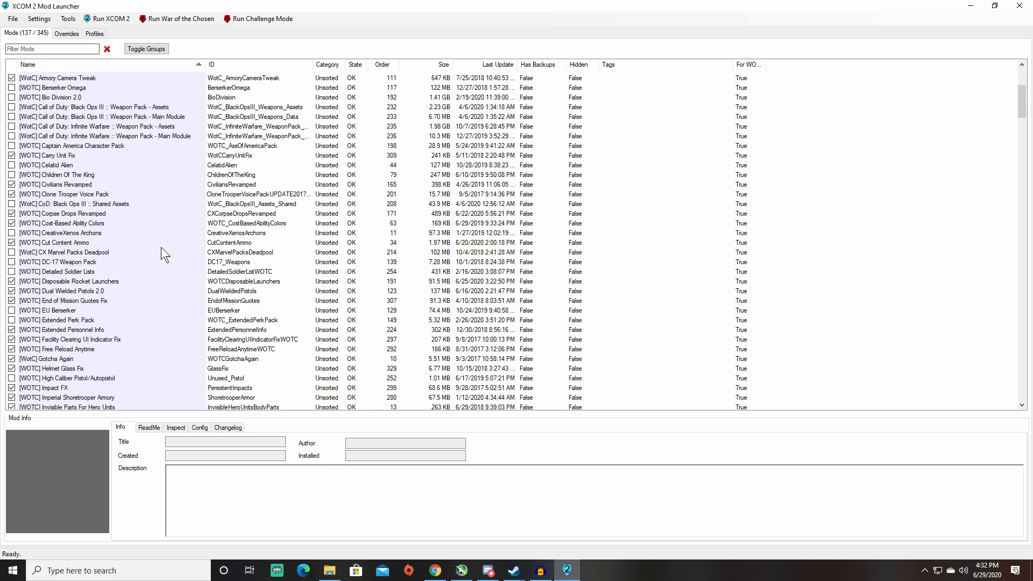
pyautogui.scroll(20, 178, 259)
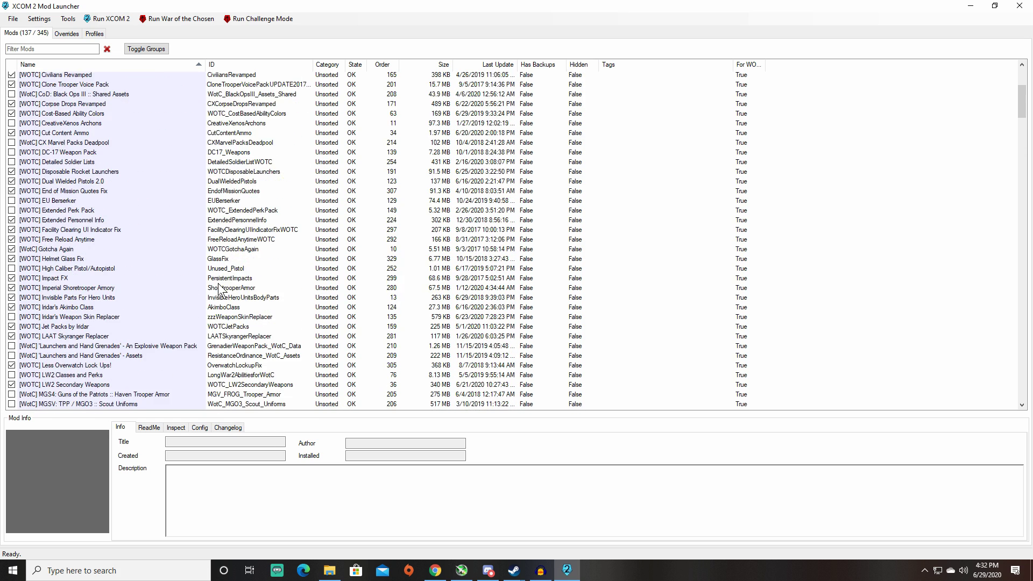
pyautogui.click(48, 22)
pyautogui.click(53, 44)
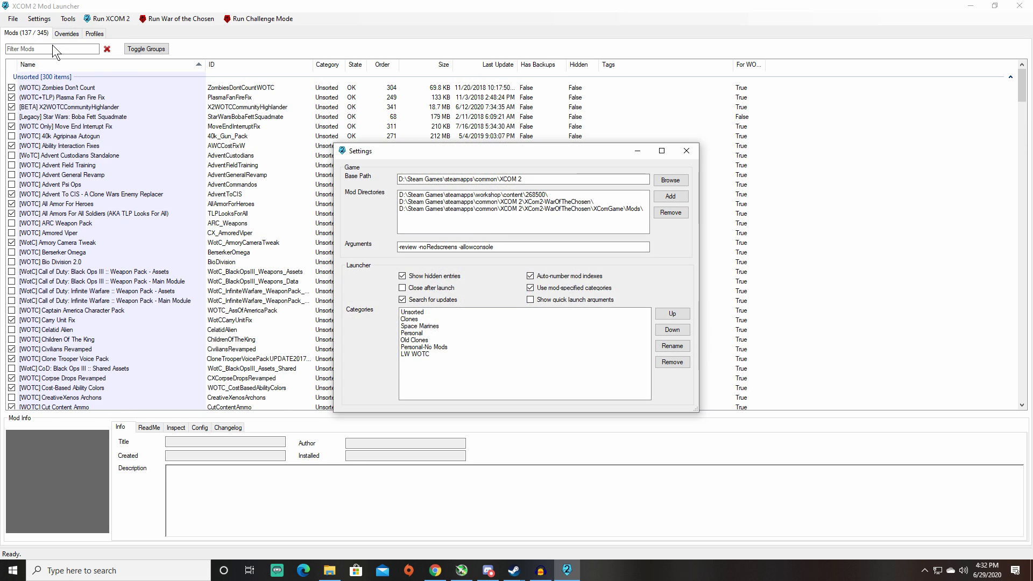
pyautogui.moveTo(457, 155); pyautogui.dragTo(411, 134)
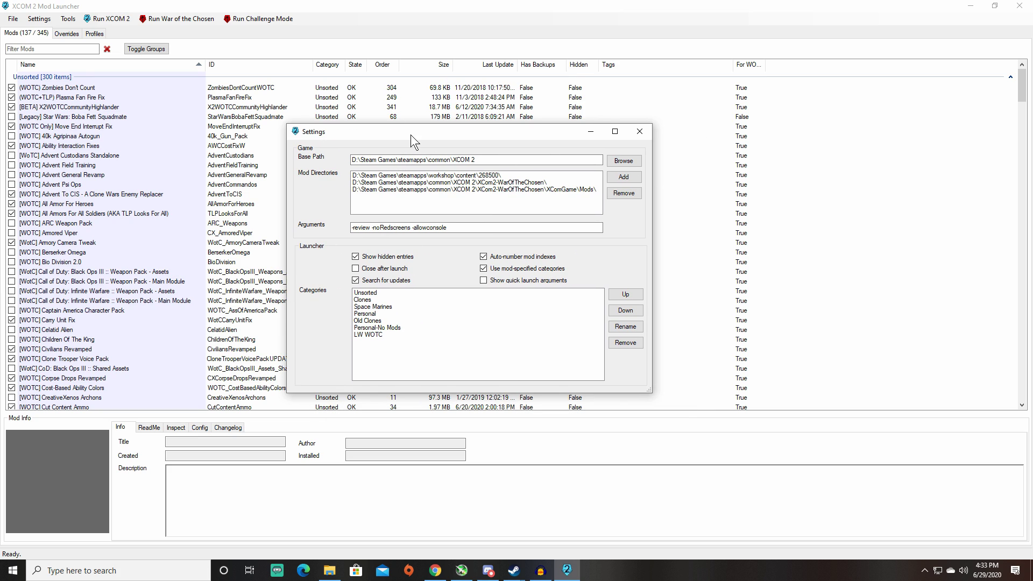
pyautogui.click(460, 176)
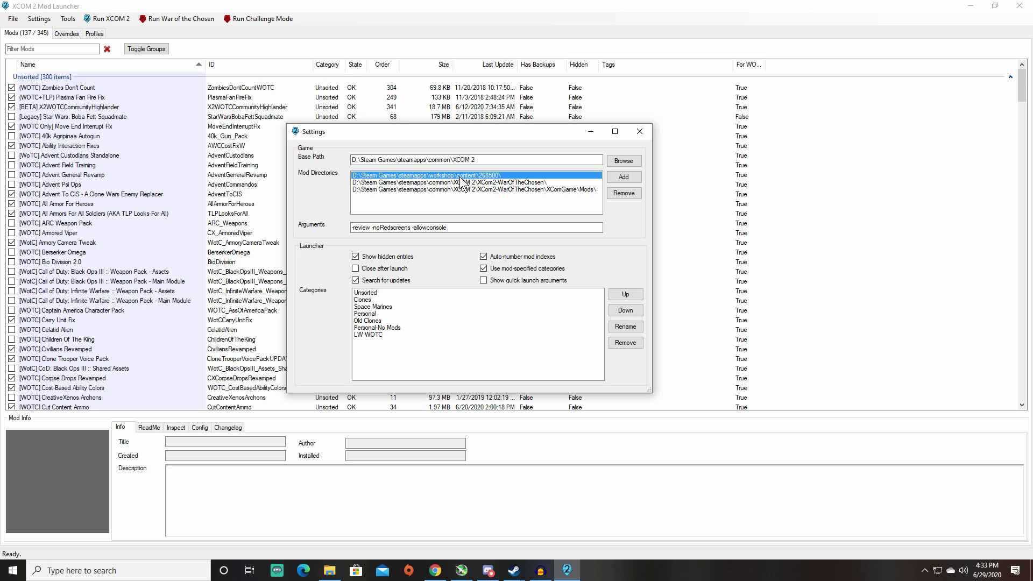
pyautogui.click(474, 160)
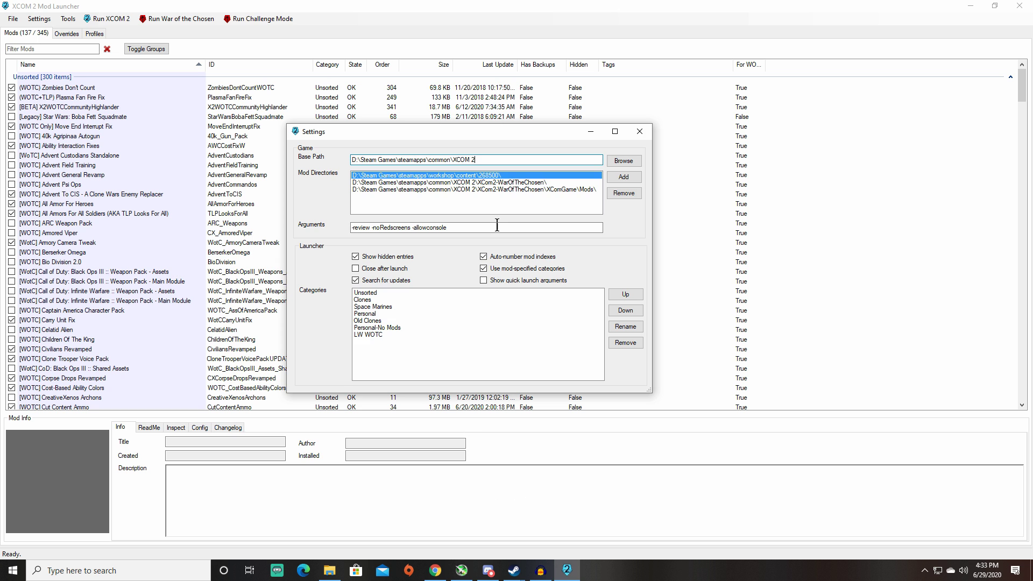
# Switch to Steam and open the XCOM 2 local files folder from the game's properties
pyautogui.moveTo(513, 569)
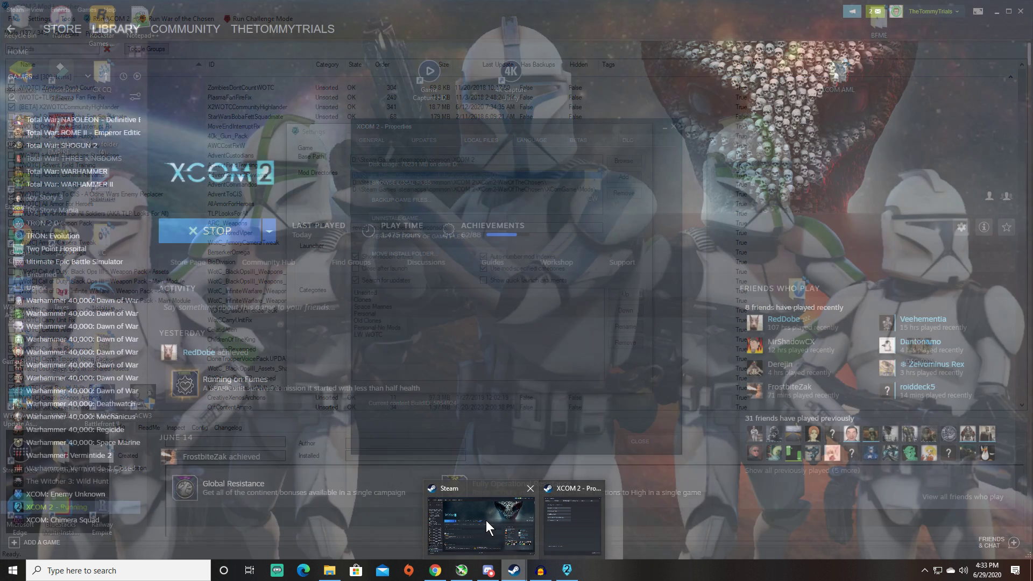
pyautogui.click(485, 521)
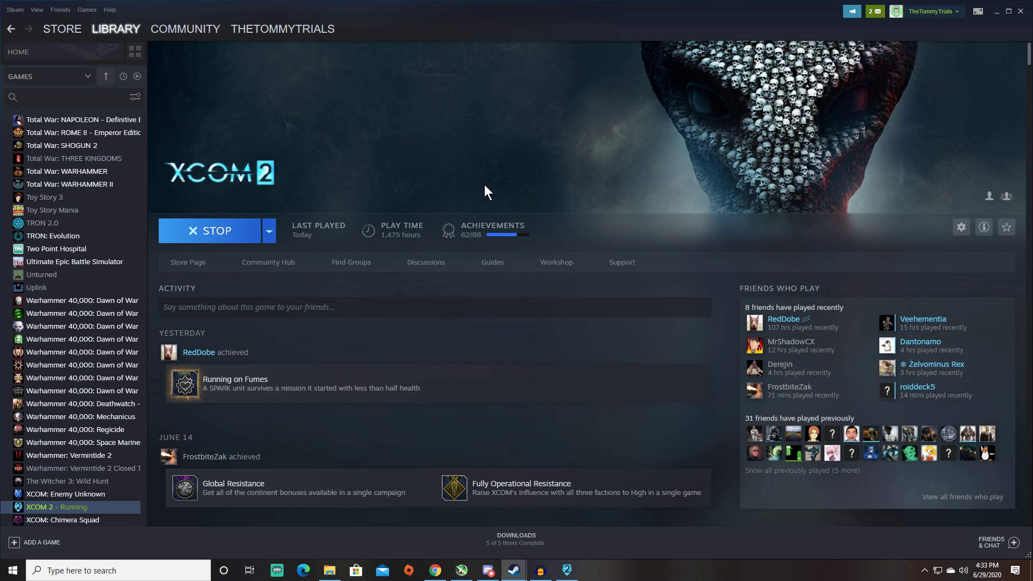
pyautogui.click(962, 231)
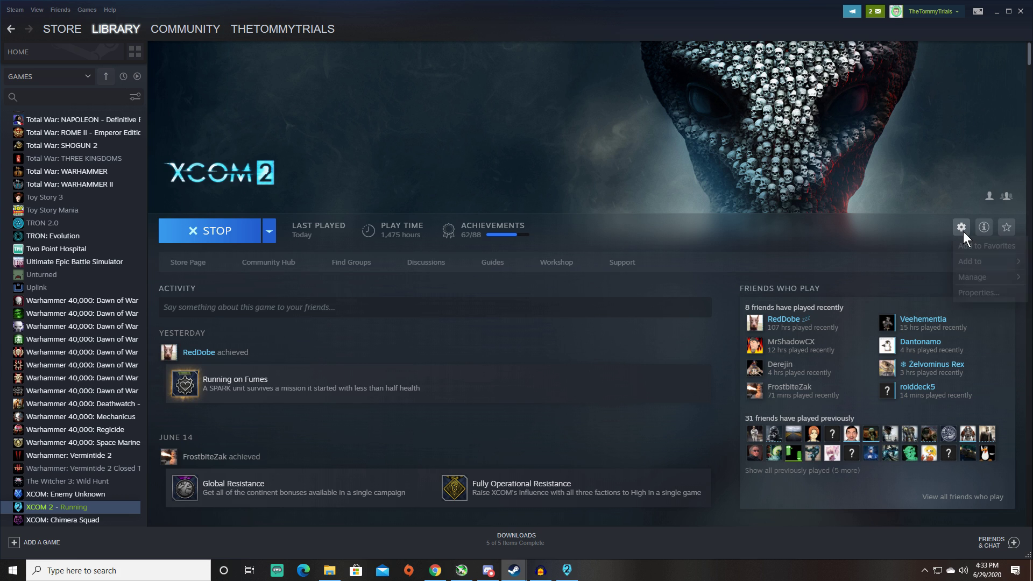
pyautogui.click(992, 293)
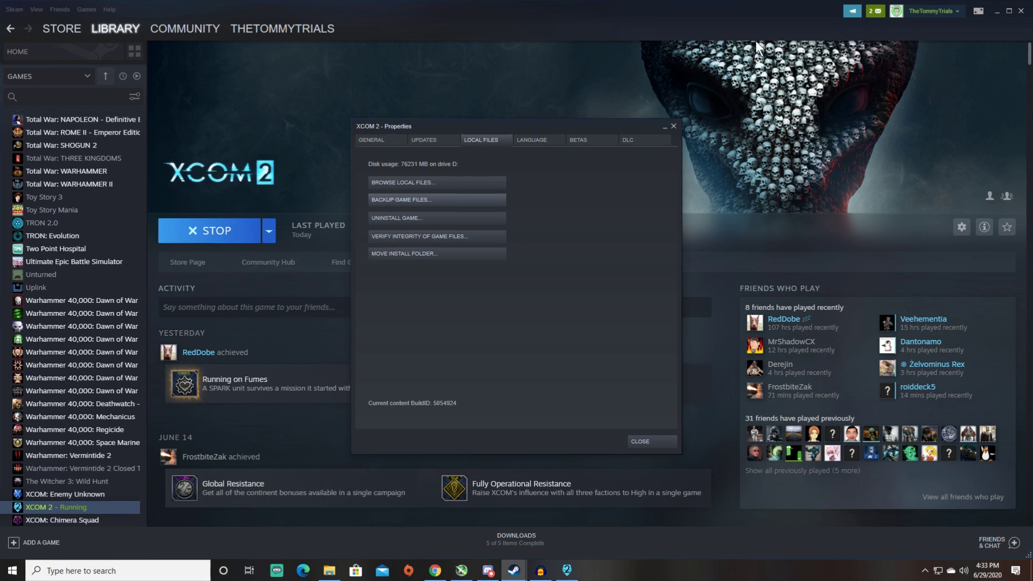
pyautogui.click(370, 142)
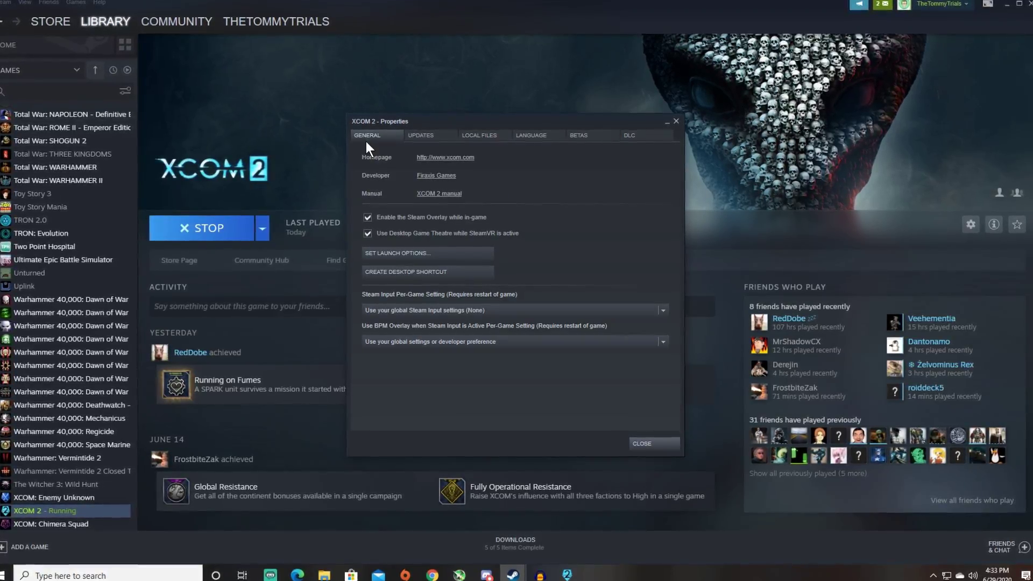
pyautogui.click(501, 131)
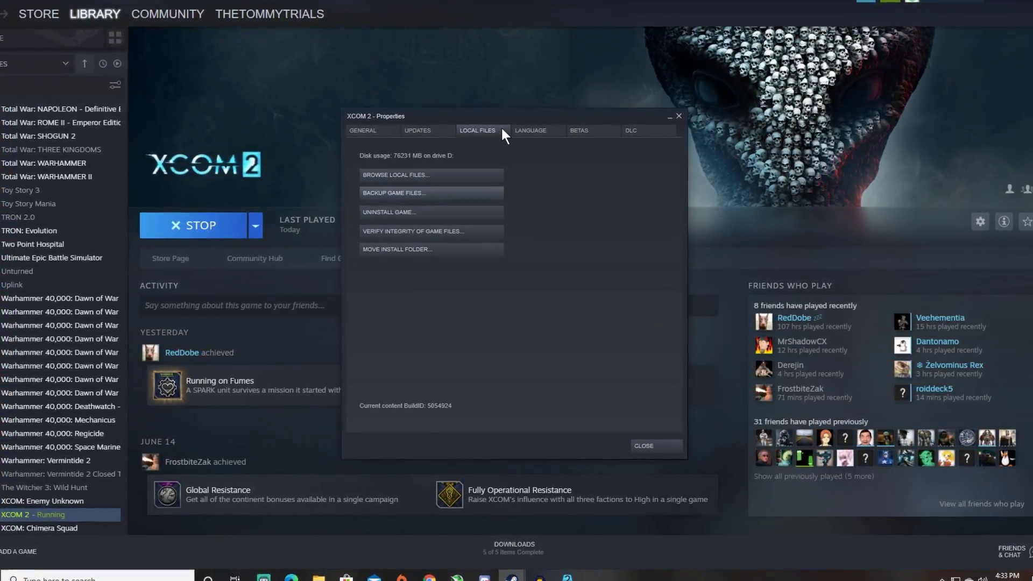
pyautogui.click(464, 172)
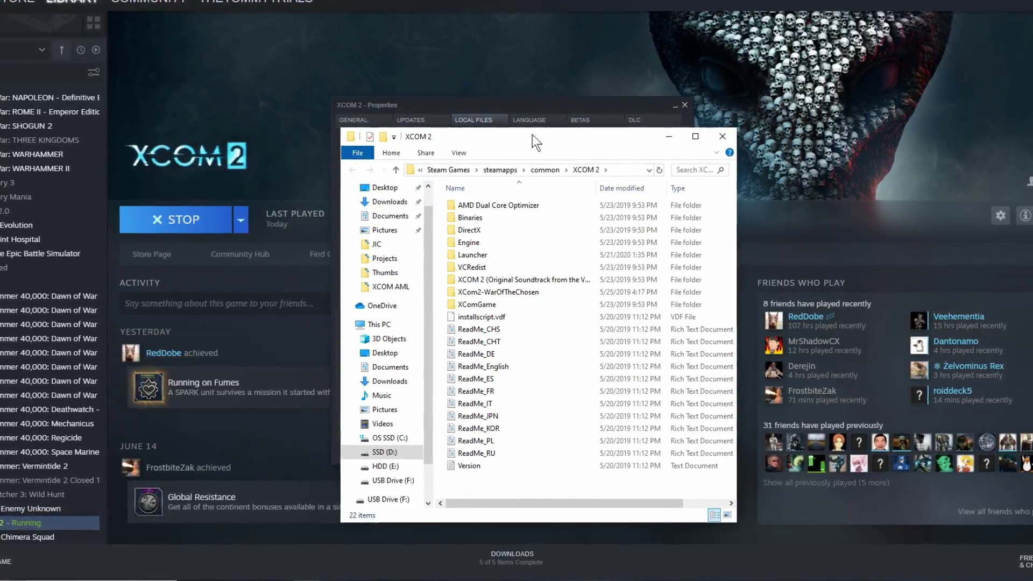
# Show the XCOM 2 folder's full path and compare it with the Base Path in the mod launcher settings
pyautogui.click(617, 169)
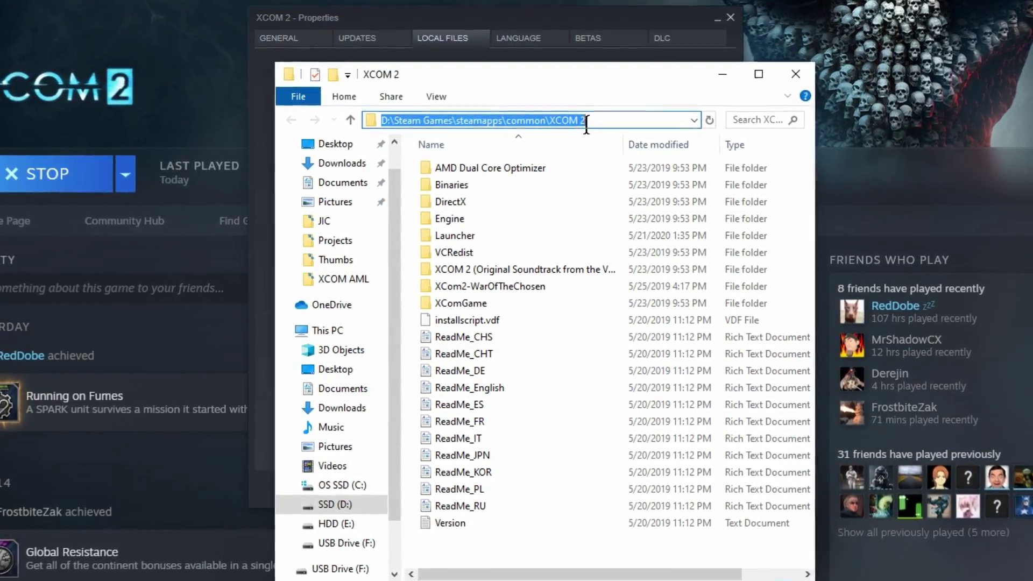
pyautogui.moveTo(543, 80); pyautogui.dragTo(484, 40)
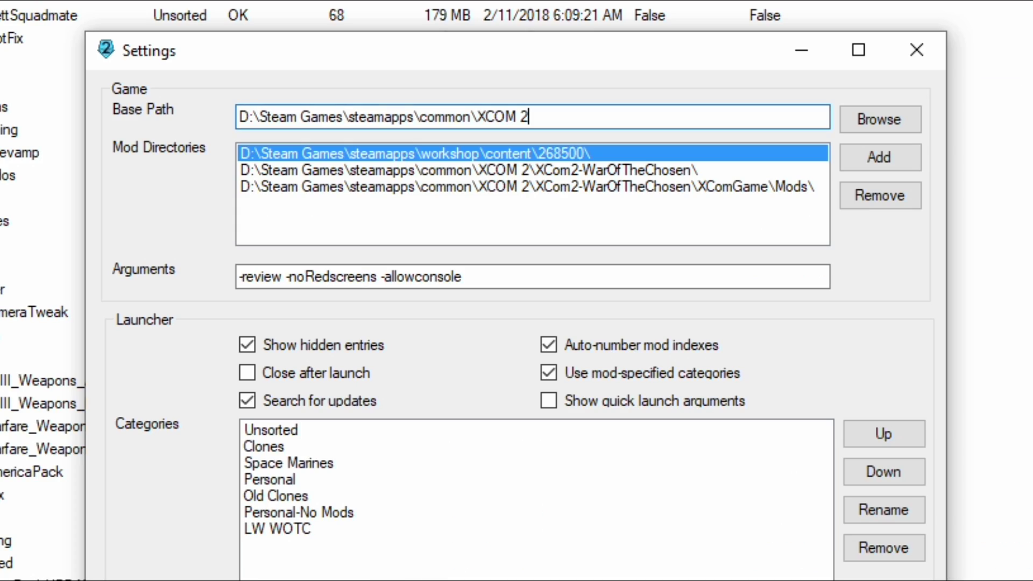
pyautogui.hotkey('shift', 'Left')
pyautogui.hotkey('shift', 'Home')
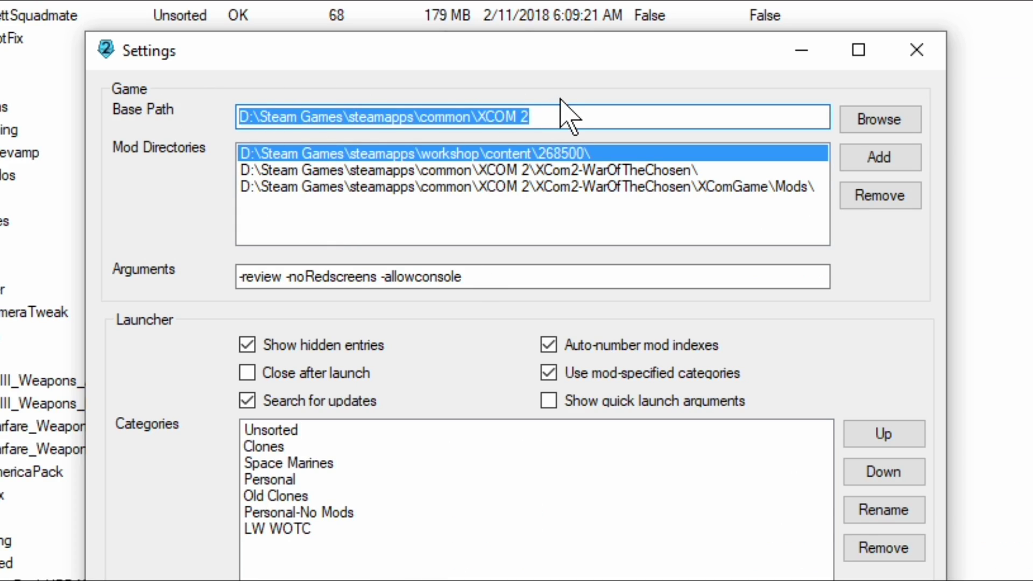
pyautogui.press('End')
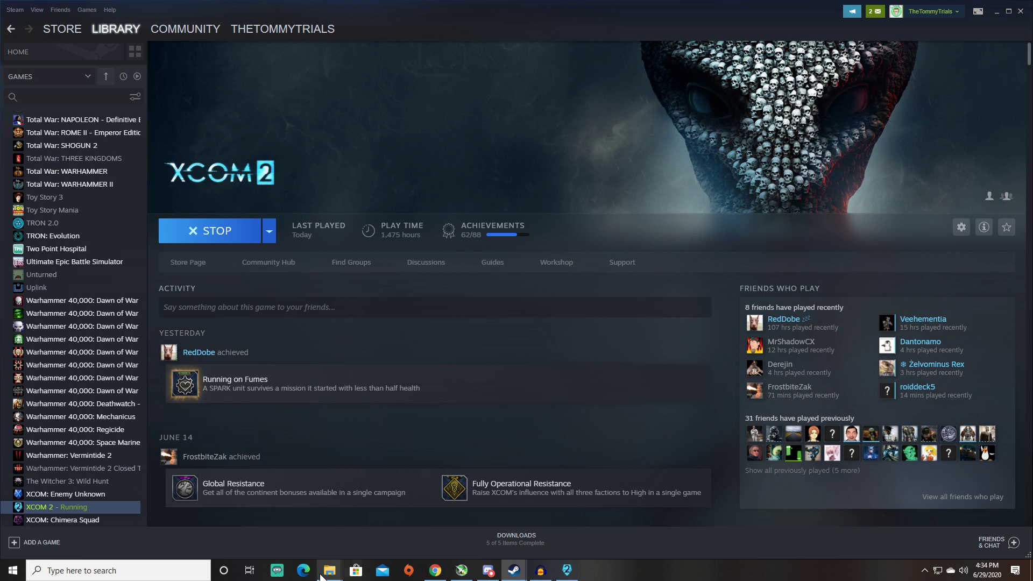
# Switch to File Explorer and open the XCOM 2 workshop mods folder at D:\Steam Games\steamapps\workshop\content\268500
pyautogui.moveTo(330, 571)
pyautogui.click(314, 529)
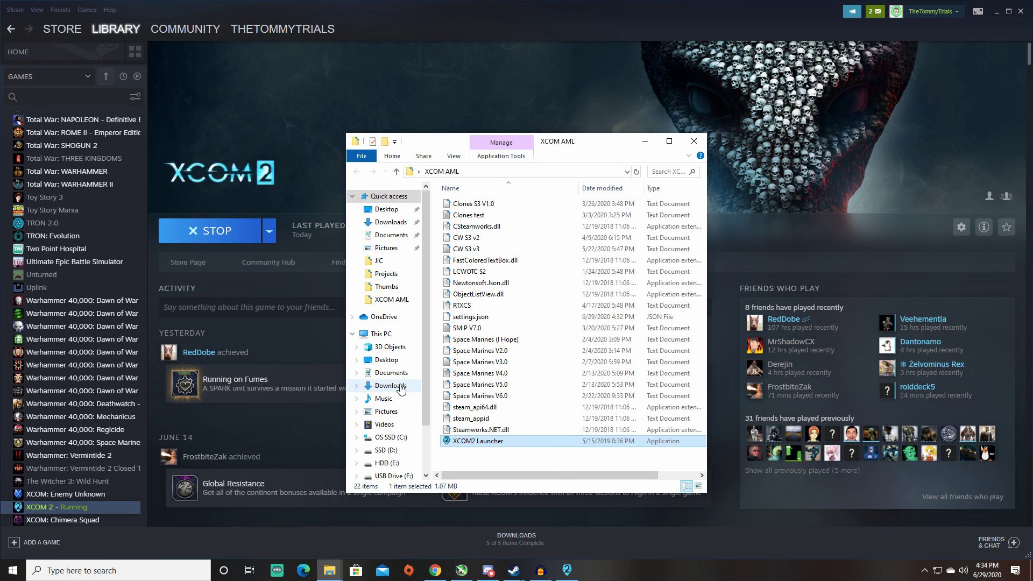
pyautogui.scroll(-1, 398, 412)
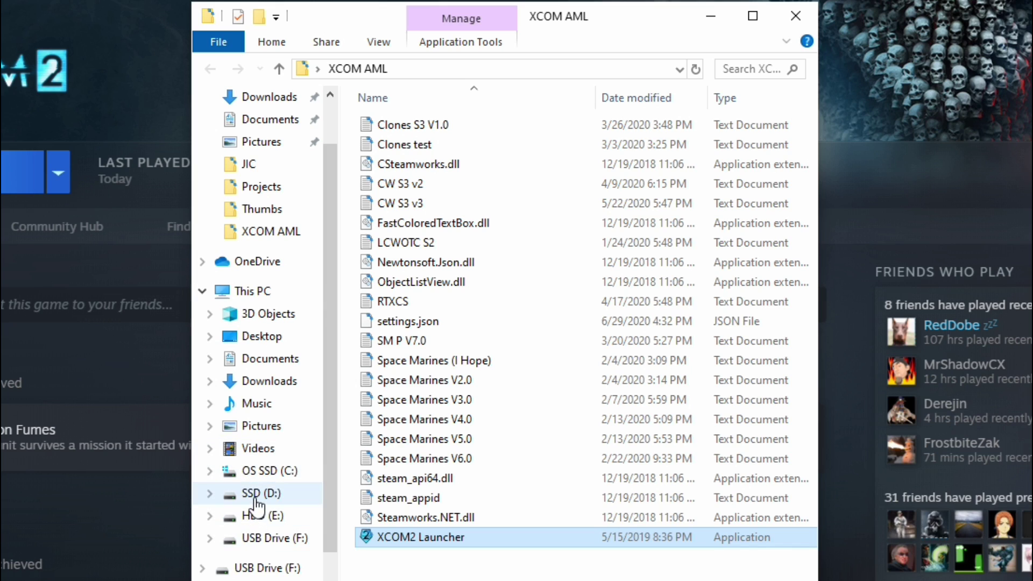
pyautogui.click(253, 496)
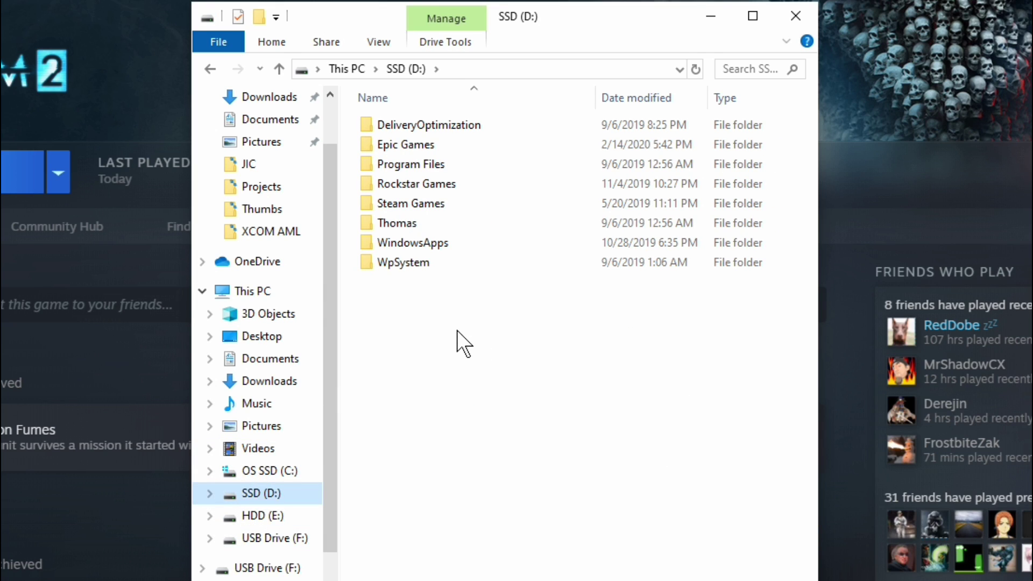
pyautogui.doubleClick(441, 203)
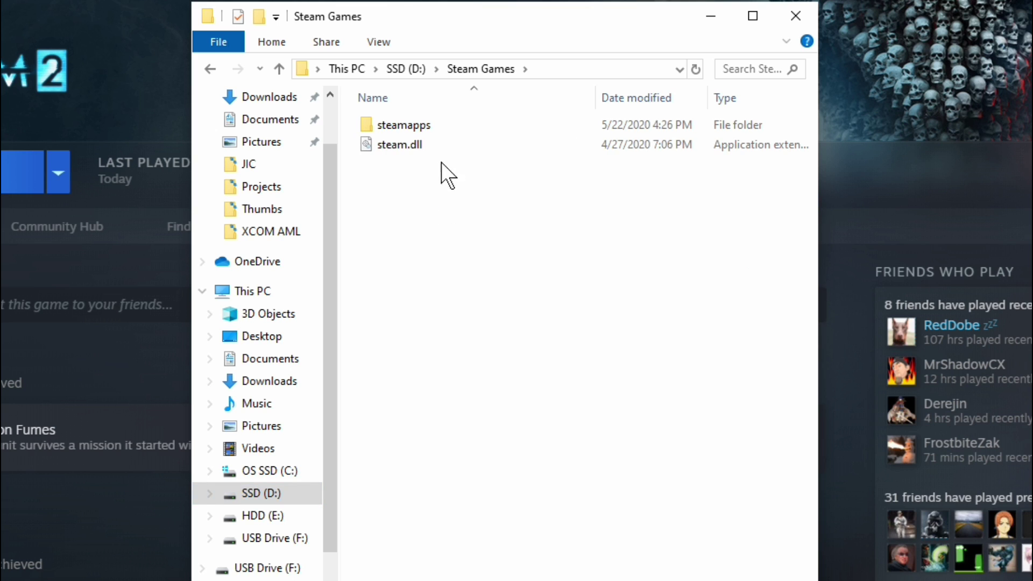
pyautogui.doubleClick(415, 128)
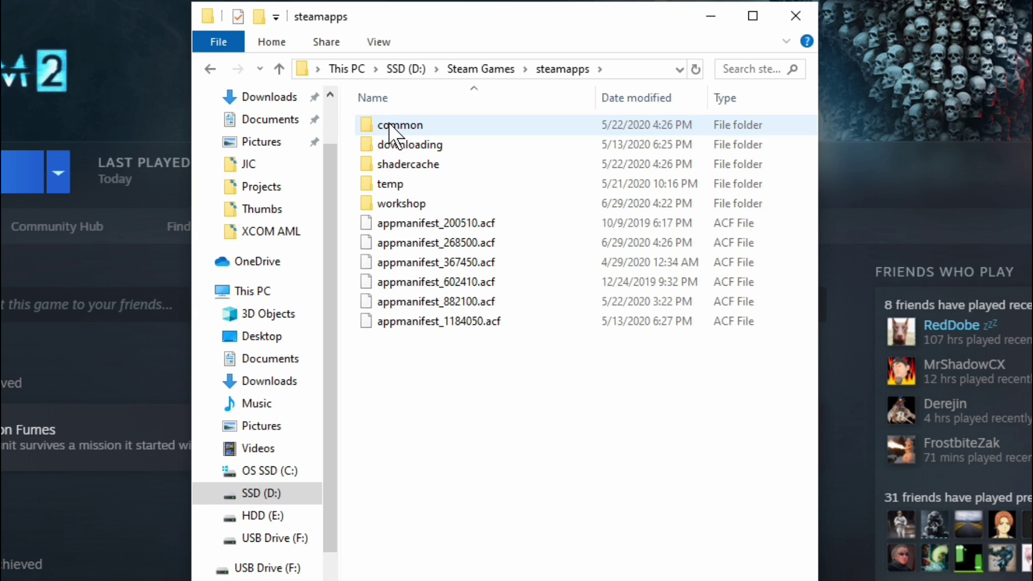
pyautogui.moveTo(388, 122)
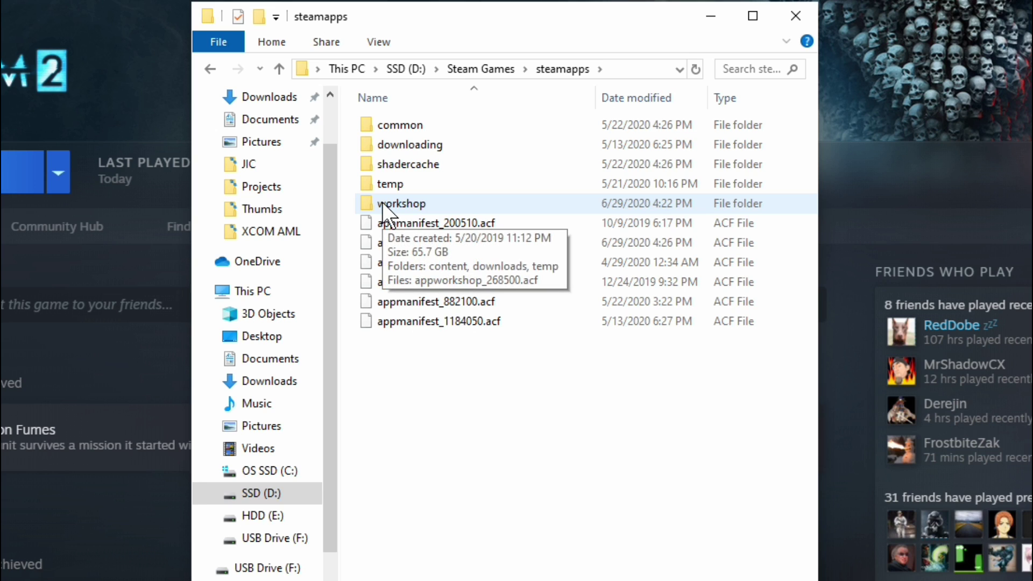
pyautogui.doubleClick(382, 203)
pyautogui.doubleClick(388, 124)
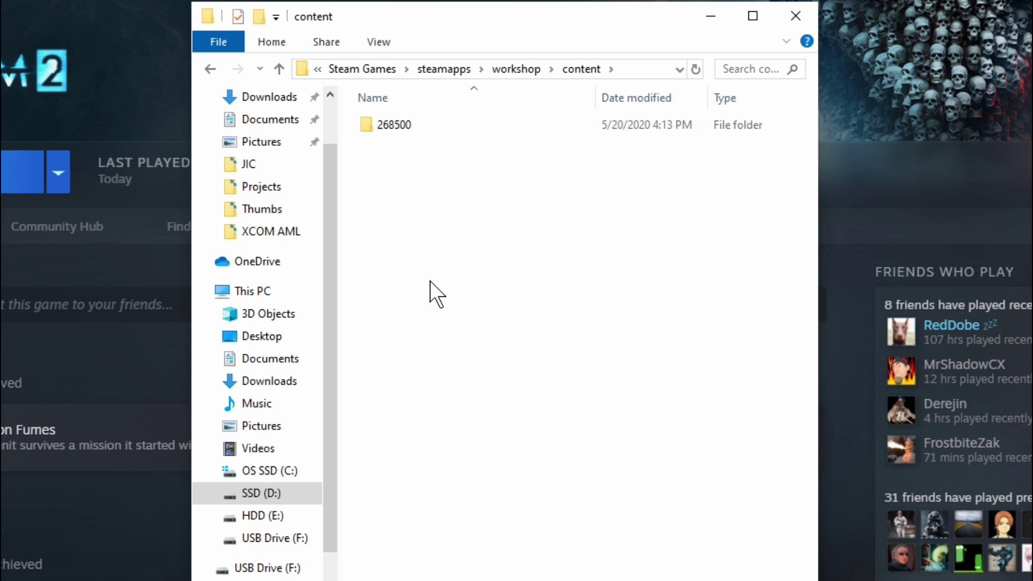
pyautogui.doubleClick(405, 122)
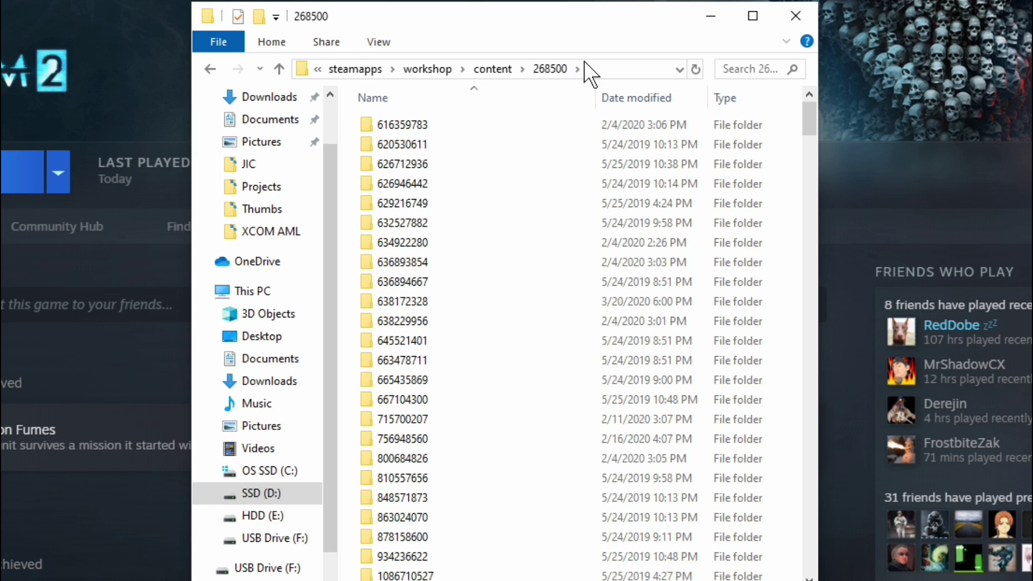
# Show the 268500 folder's full path, look through its mod folders, and copy the path
pyautogui.click(615, 65)
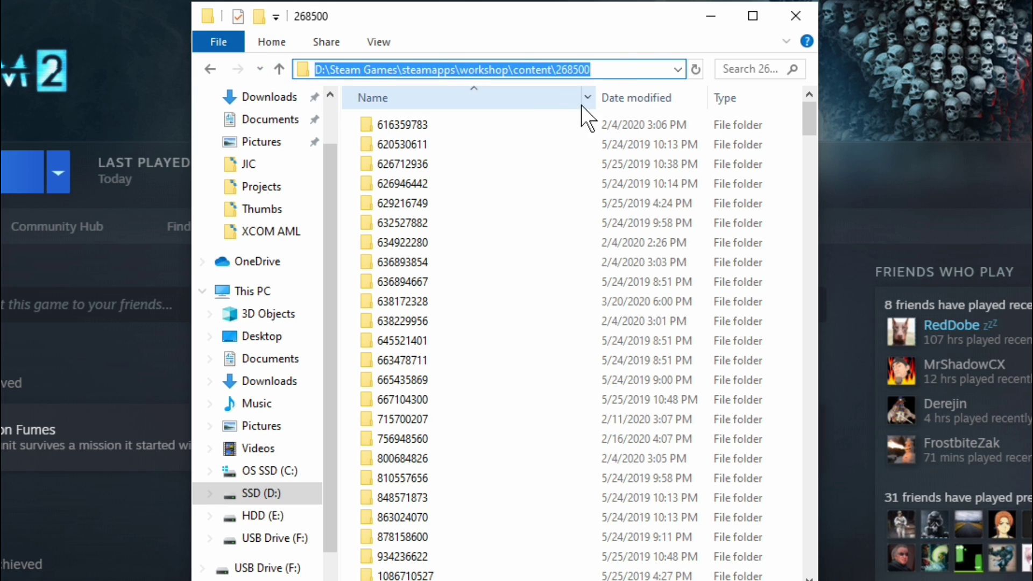
pyautogui.moveTo(809, 117); pyautogui.dragTo(832, 105)
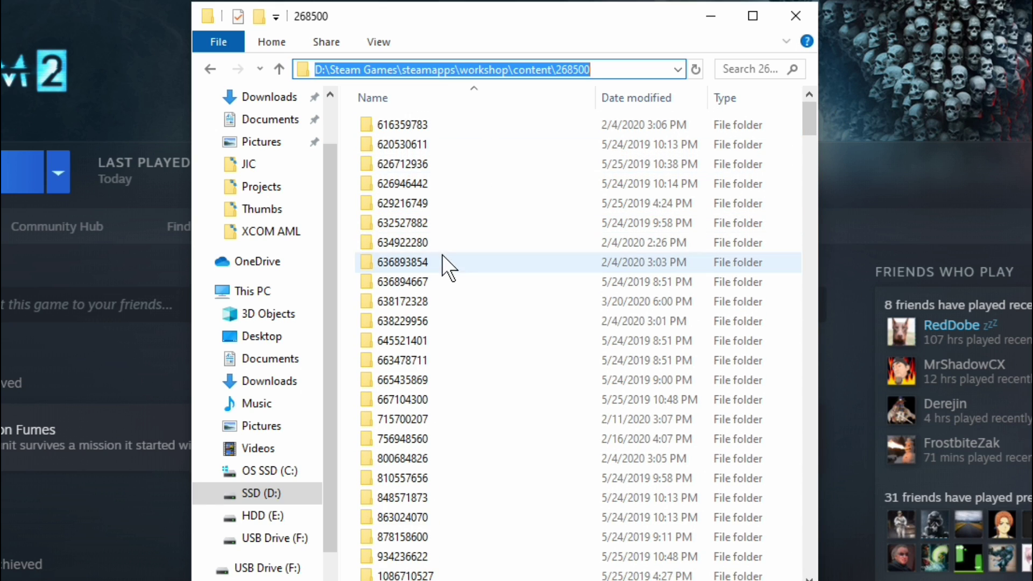
pyautogui.scroll(-20, 458, 344)
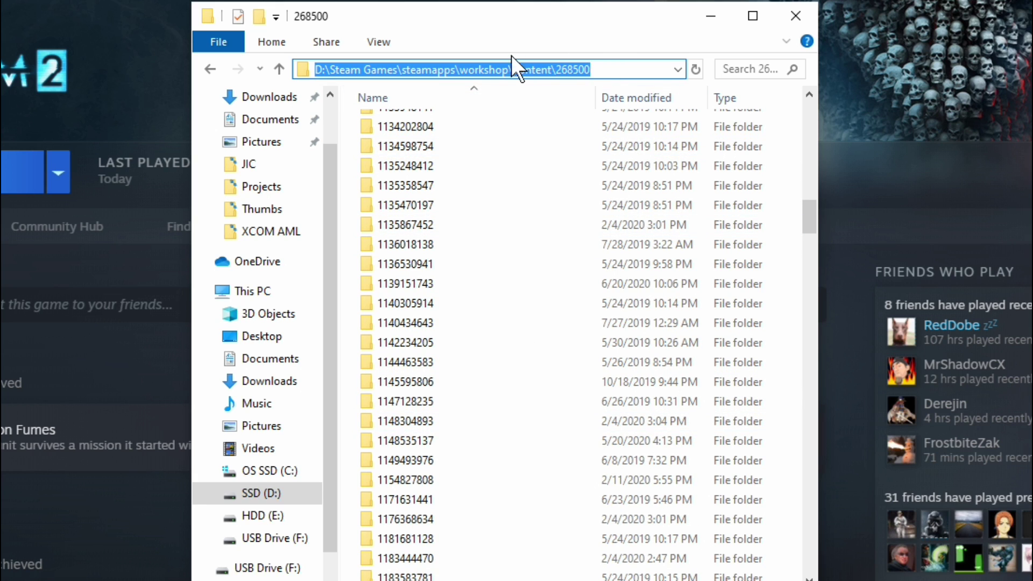
pyautogui.rightClick(430, 71)
pyautogui.click(461, 127)
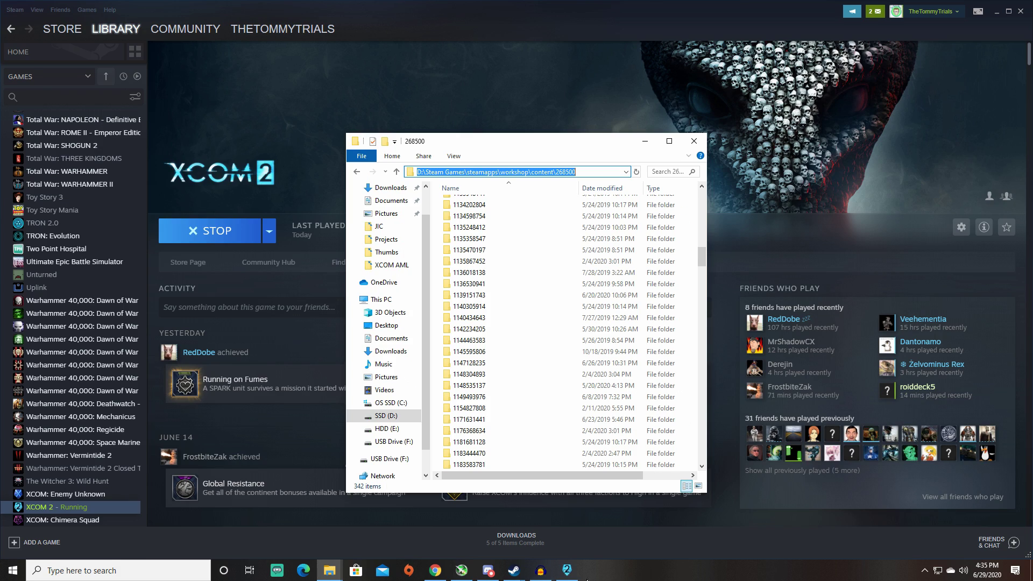
# Switch to the mod launcher settings and open the folder picker for adding a mod directory, keeping the existing directories in view
pyautogui.click(567, 516)
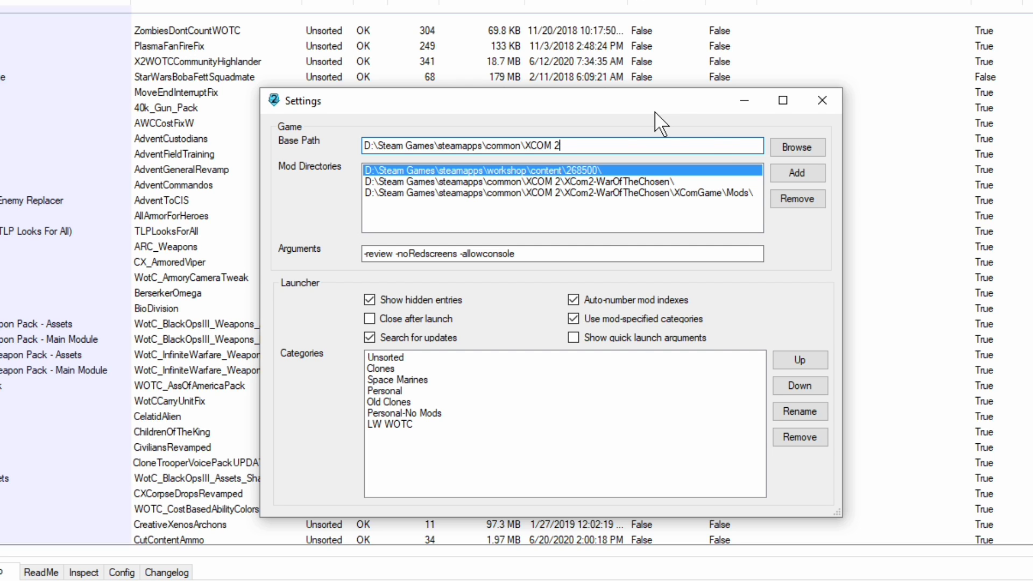
pyautogui.moveTo(656, 107); pyautogui.dragTo(415, 63)
pyautogui.press('super+s')
pyautogui.click(502, 109)
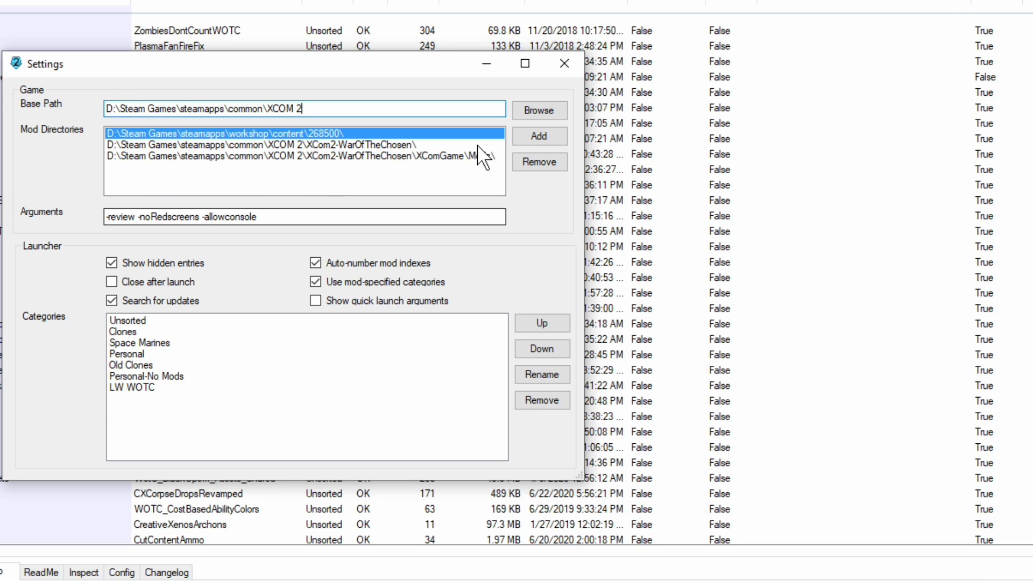
pyautogui.click(539, 138)
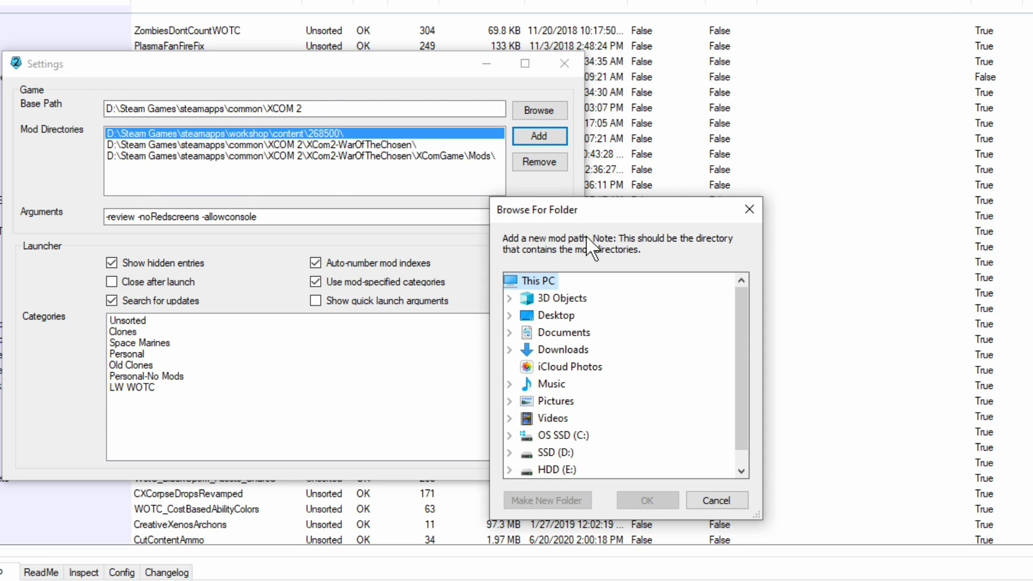
pyautogui.scroll(-1, 344, 231)
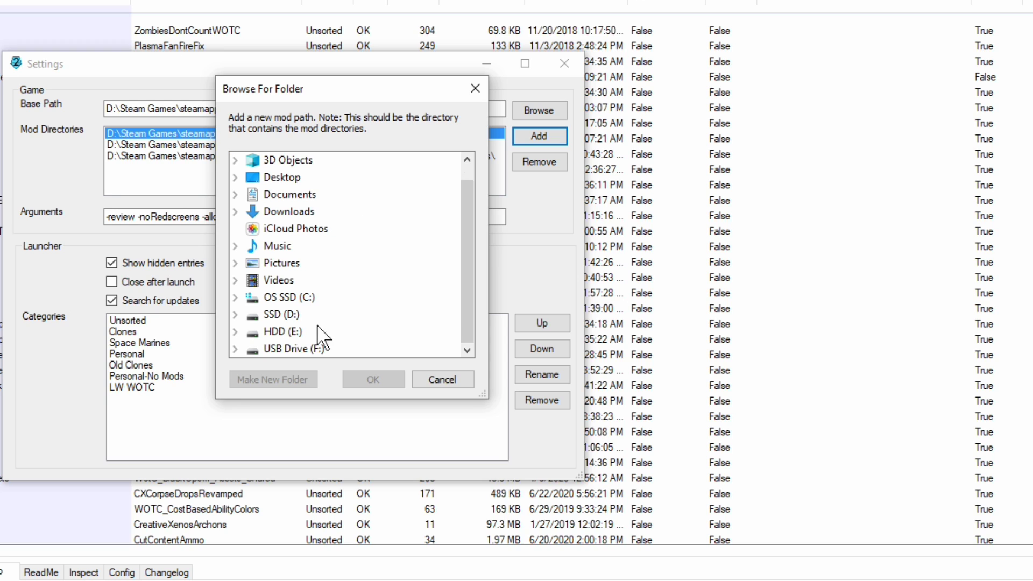
pyautogui.moveTo(368, 89); pyautogui.dragTo(285, 287)
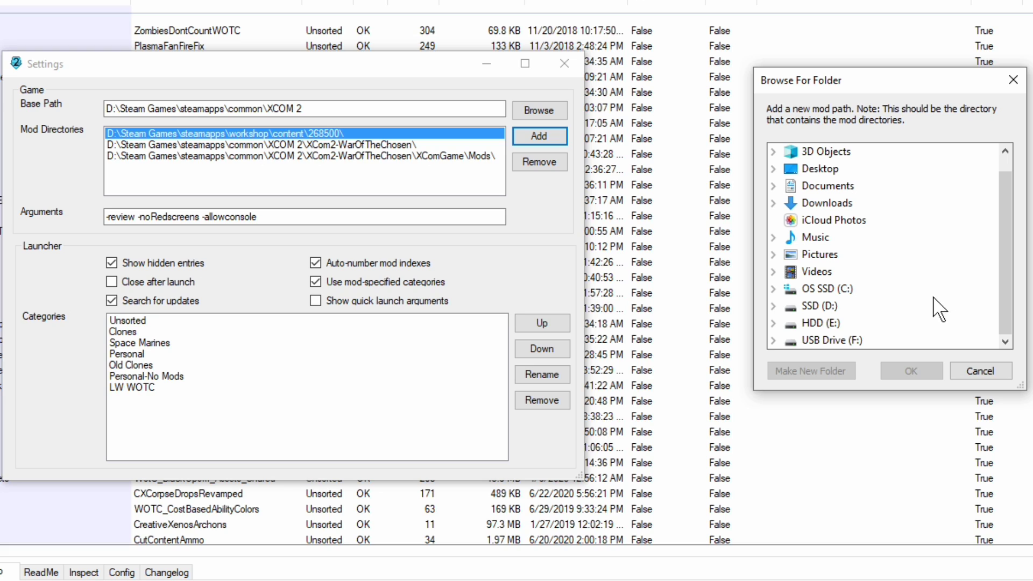
# Add D:\Steam Games\steamapps\workshop\content\268500 to the Mod Directories
pyautogui.click(812, 307)
pyautogui.doubleClick(811, 308)
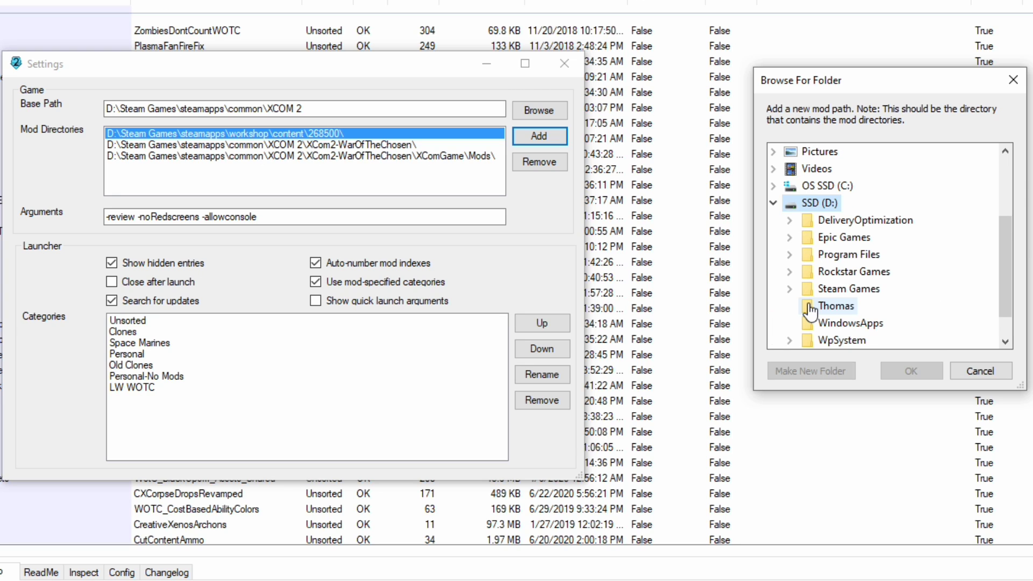
pyautogui.scroll(-1, 830, 285)
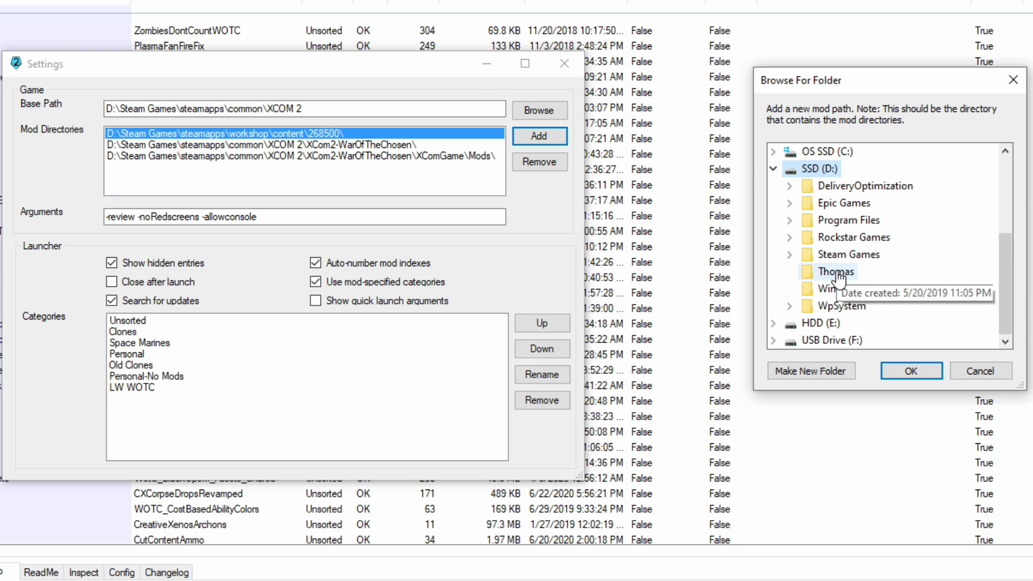
pyautogui.doubleClick(848, 253)
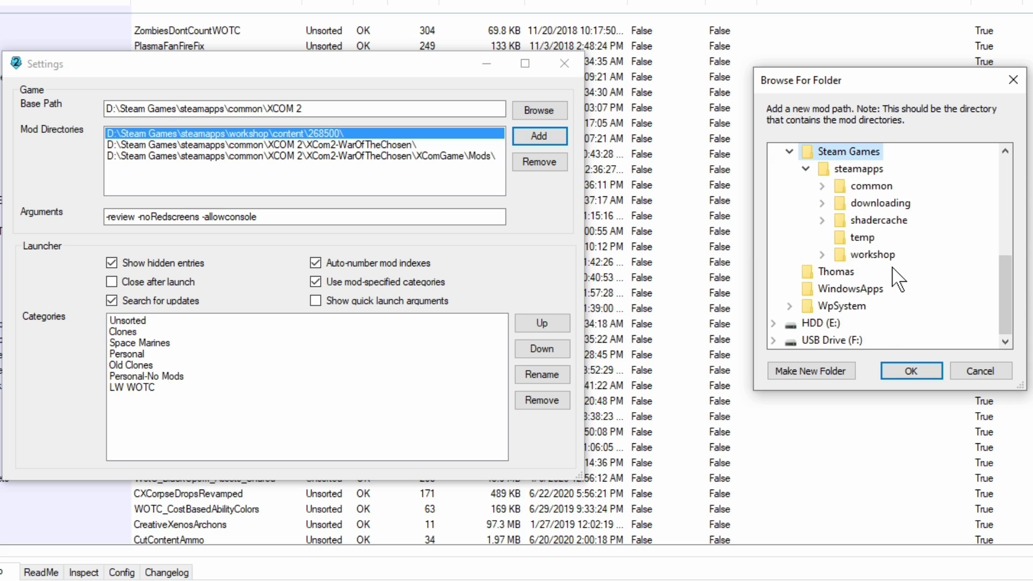
pyautogui.scroll(1, 897, 279)
pyautogui.doubleClick(885, 307)
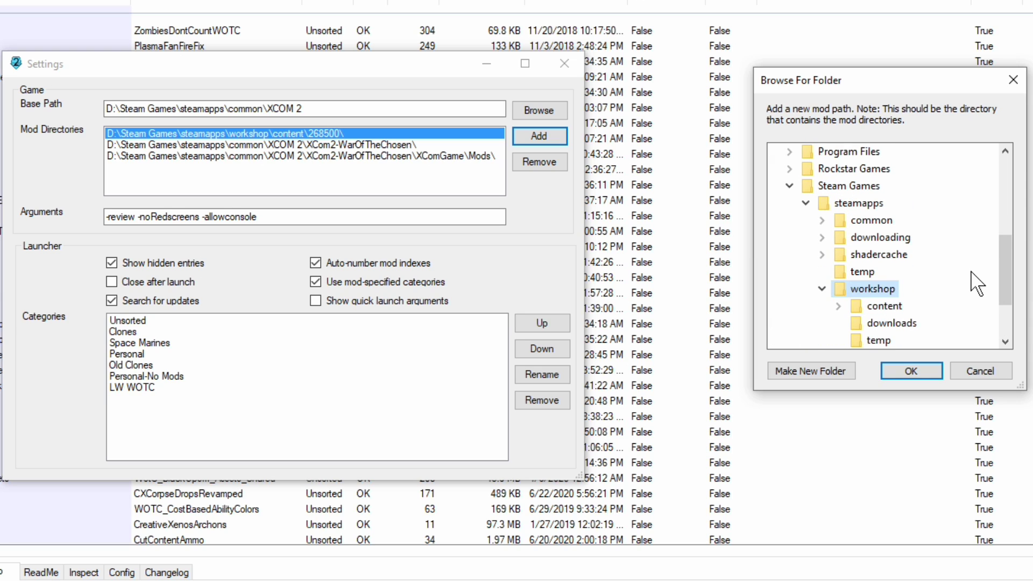
pyautogui.scroll(-1, 974, 284)
pyautogui.click(882, 256)
pyautogui.scroll(2, 882, 256)
pyautogui.doubleClick(885, 341)
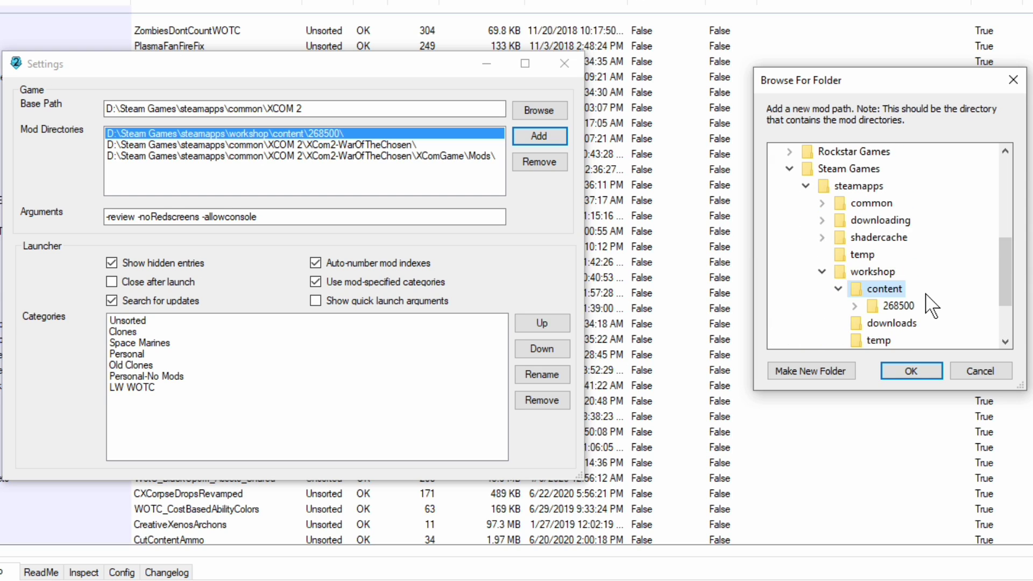
pyautogui.scroll(-1, 932, 306)
pyautogui.doubleClick(903, 258)
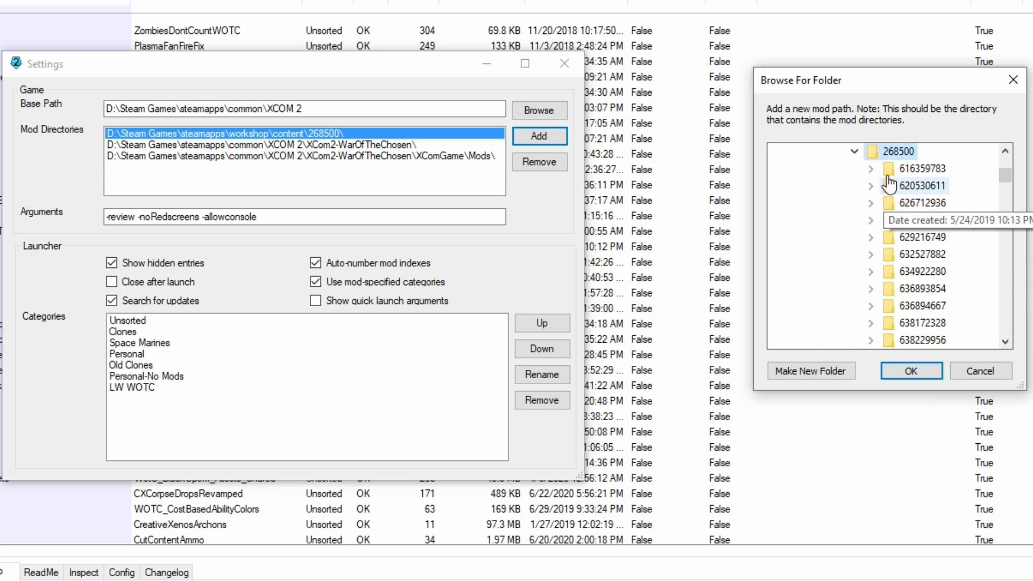
pyautogui.click(908, 372)
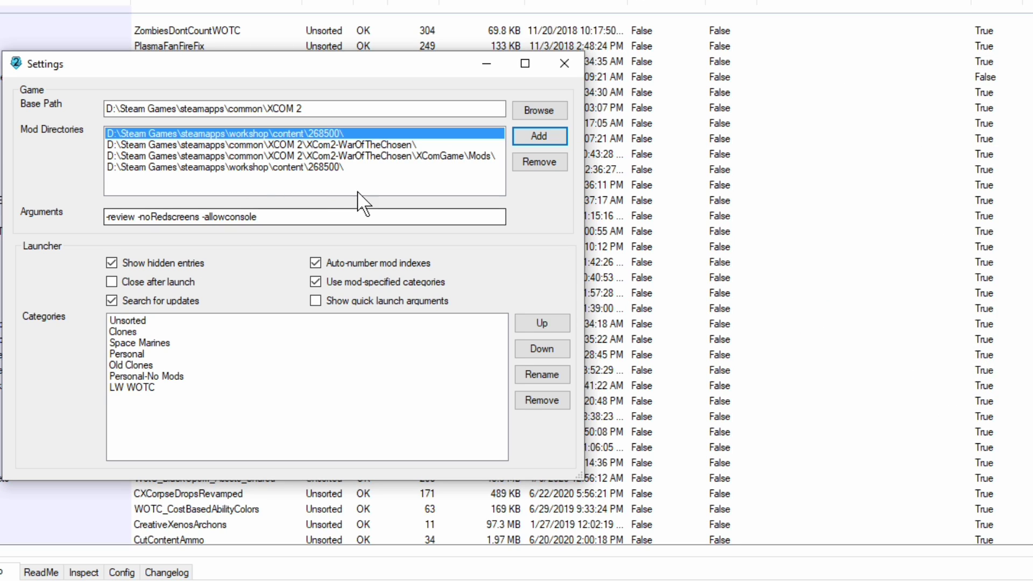
# Remove the duplicate workshop\content\268500 entry from the Mod Directories
pyautogui.click(322, 167)
pyautogui.click(556, 167)
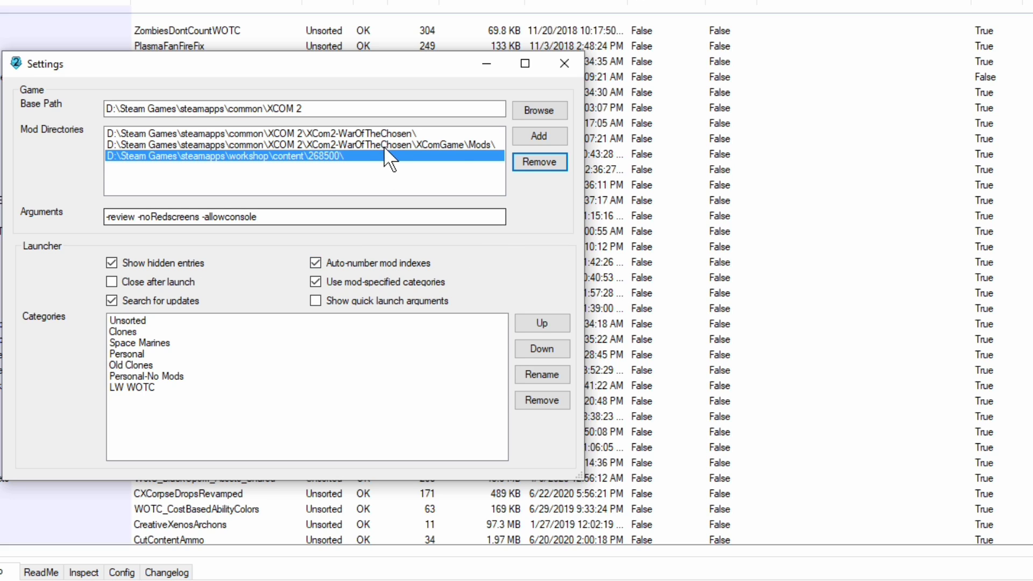
# Examine each of the Mod Directories and the launch Arguments, then close the settings
pyautogui.click(378, 131)
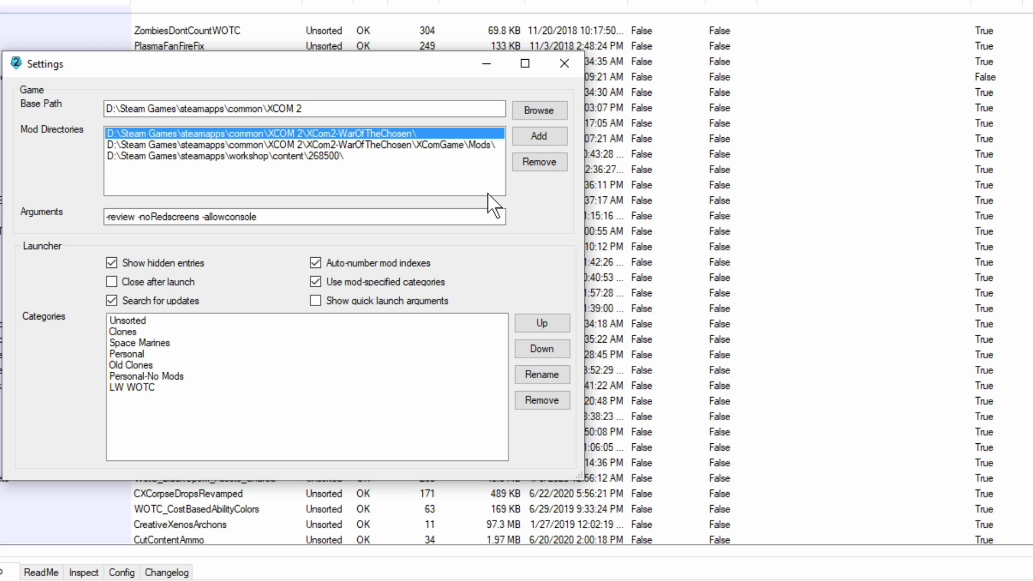
pyautogui.click(292, 157)
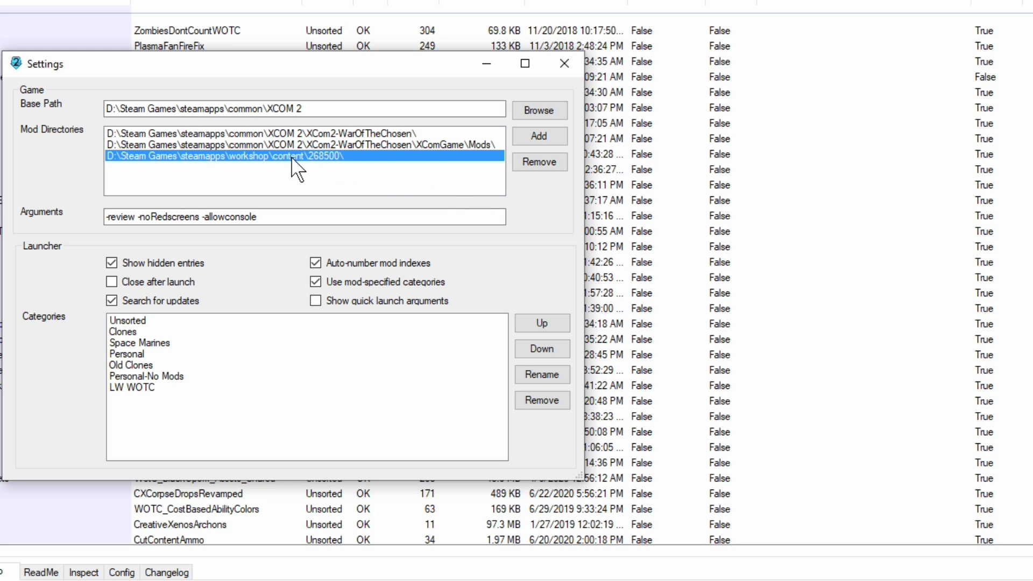
pyautogui.click(330, 146)
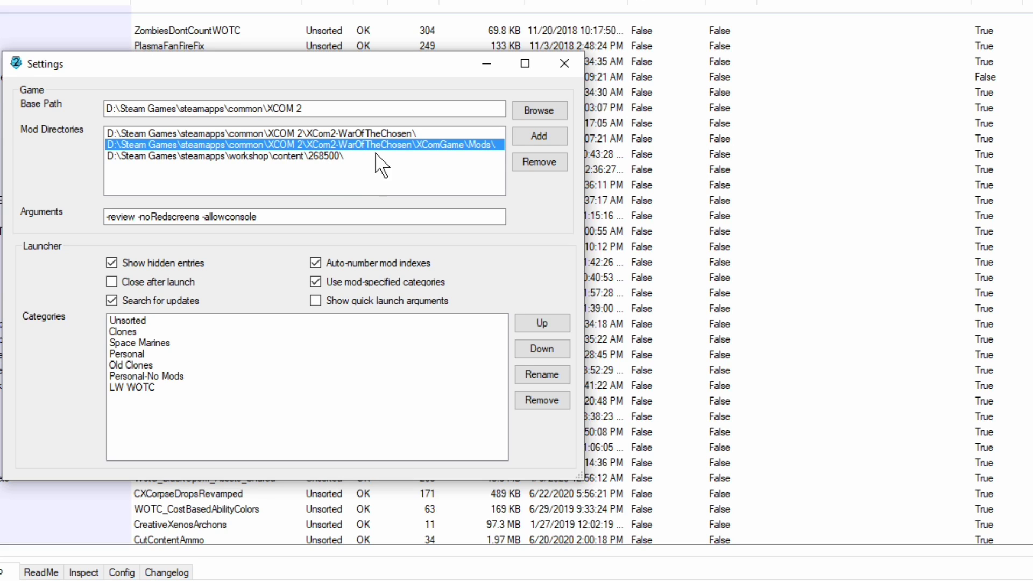
pyautogui.click(323, 156)
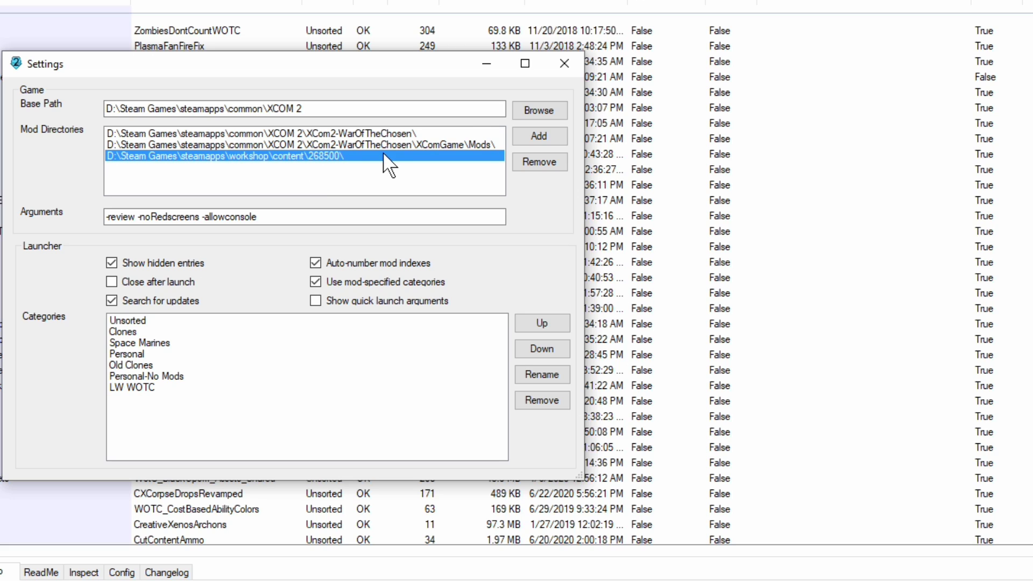
pyautogui.click(386, 144)
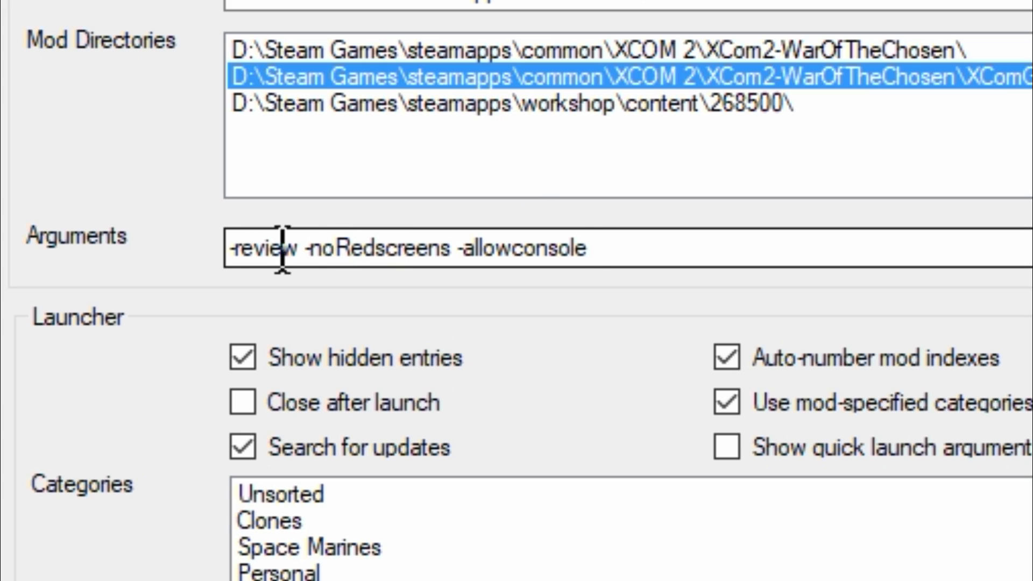
pyautogui.moveTo(611, 237); pyautogui.dragTo(1022, 210)
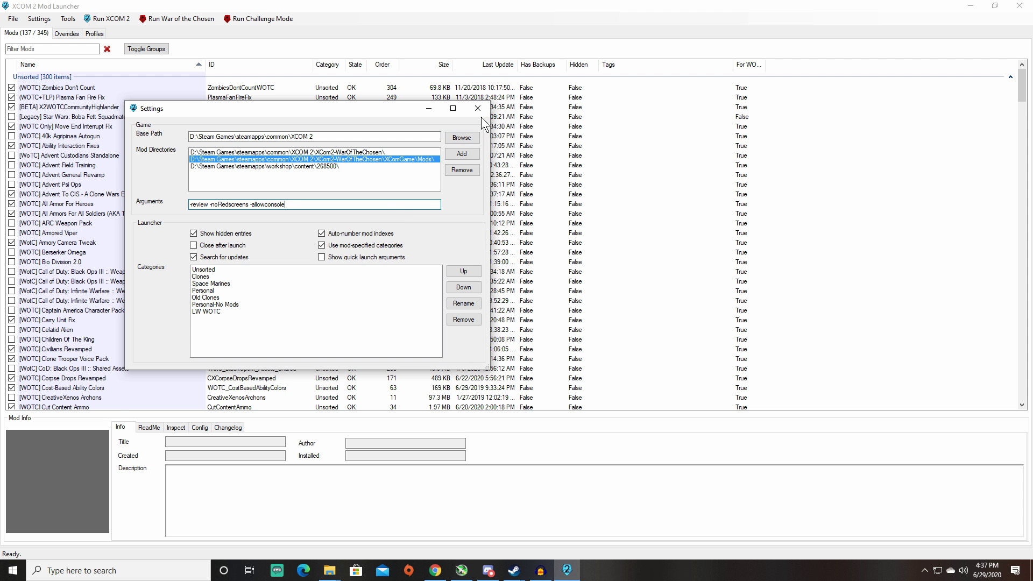
pyautogui.click(478, 110)
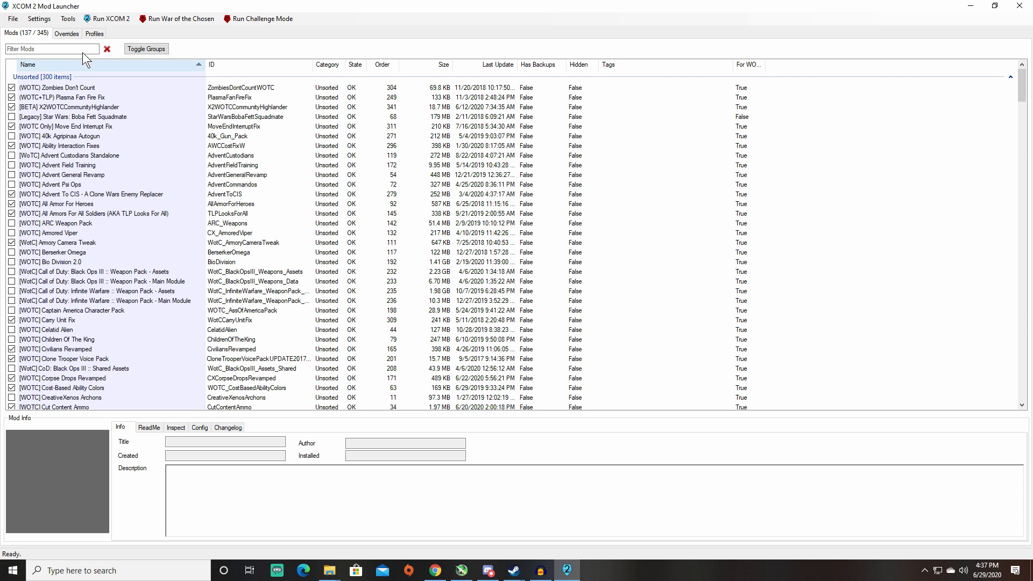
# Look through the mod list and check which actions are available for the [WOTC] 40k Agripinaa Autogun mod
pyautogui.scroll(-8, 182, 282)
pyautogui.scroll(8, 182, 283)
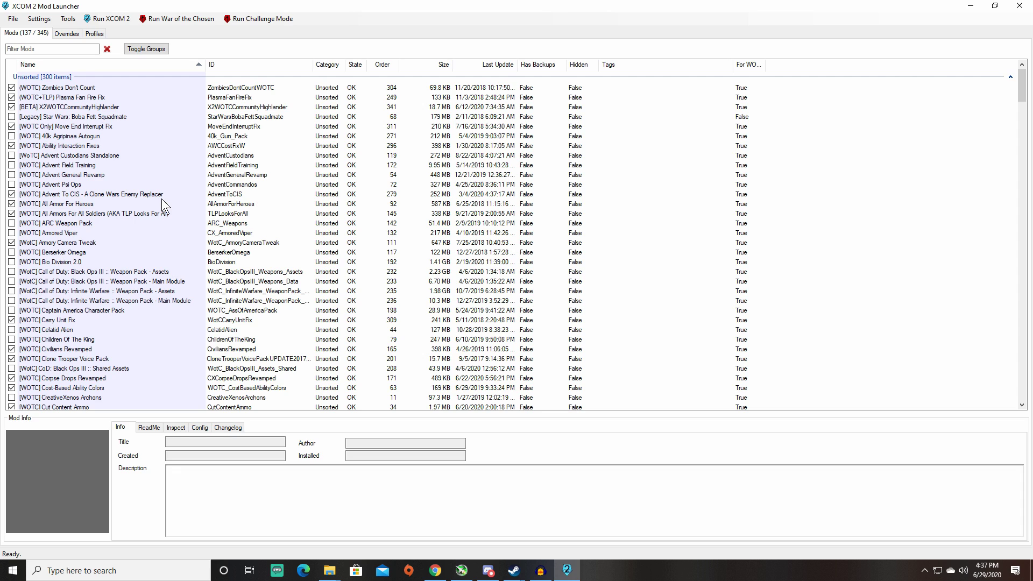
pyautogui.rightClick(82, 134)
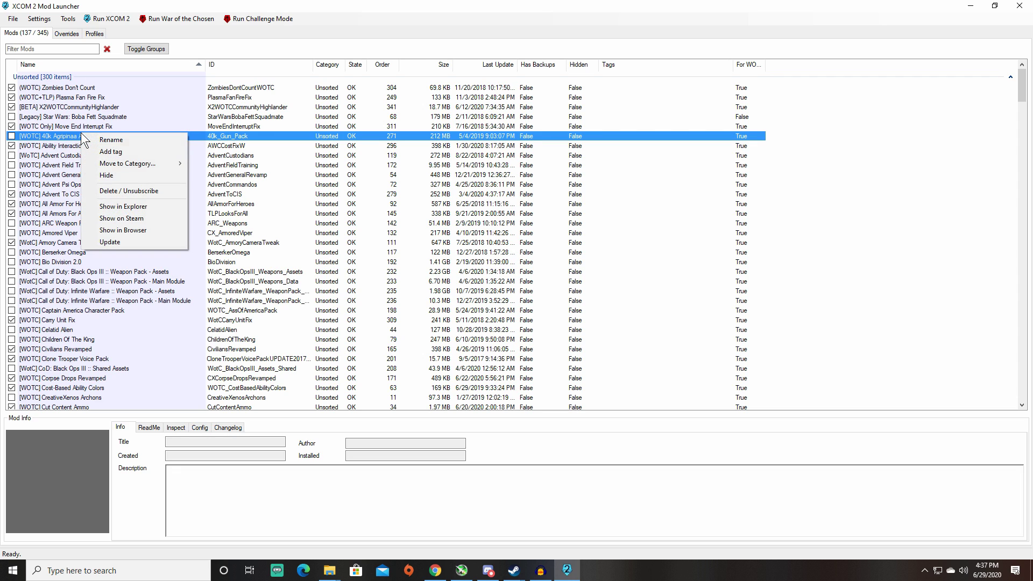
pyautogui.moveTo(127, 165)
pyautogui.click(54, 132)
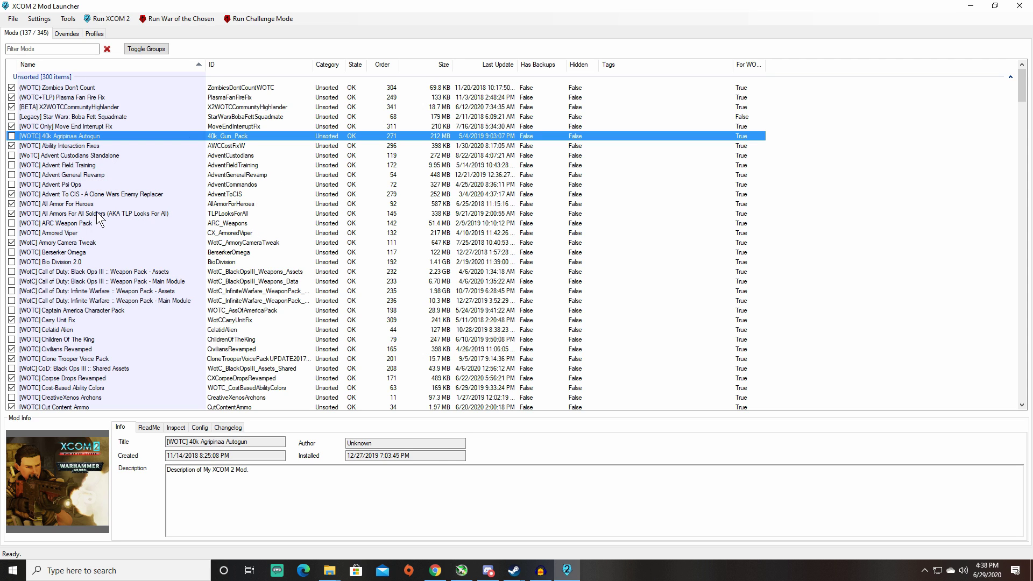
# Look through the rest of the mod list and view the list of class overrides made by the mods
pyautogui.scroll(-5, 98, 211)
pyautogui.scroll(-20, 98, 211)
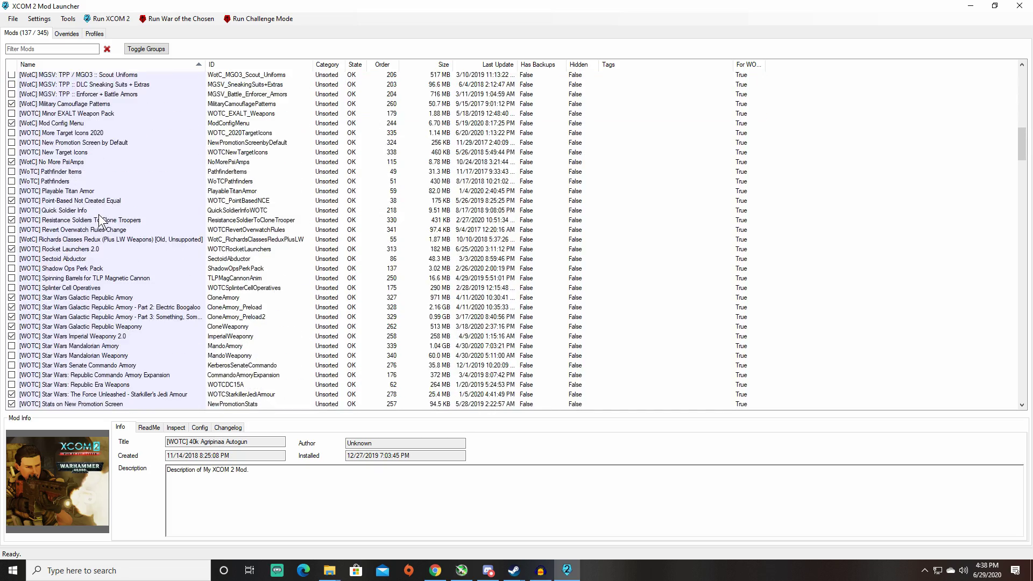
pyautogui.scroll(-10, 105, 225)
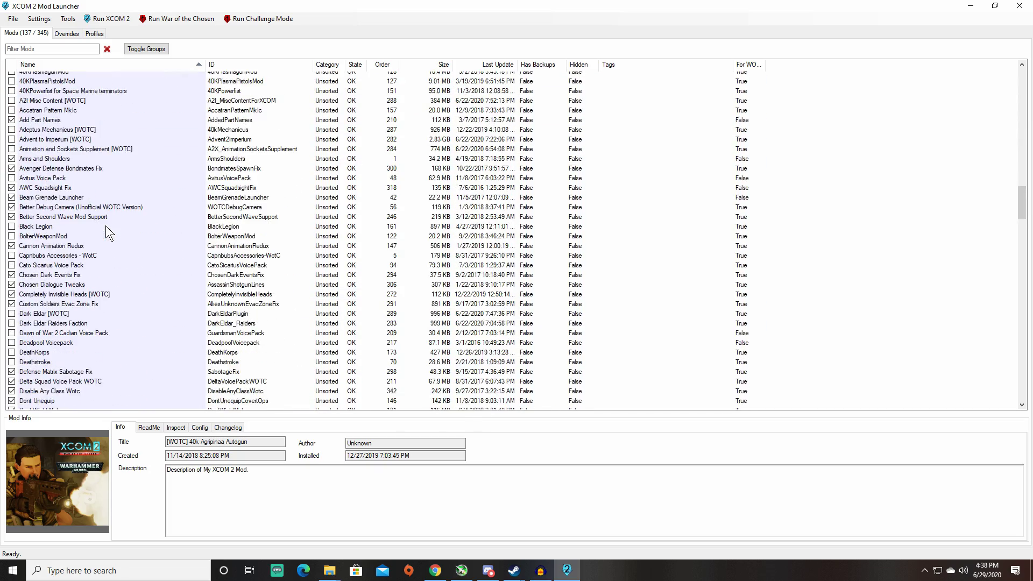
pyautogui.scroll(8, 118, 209)
pyautogui.click(67, 33)
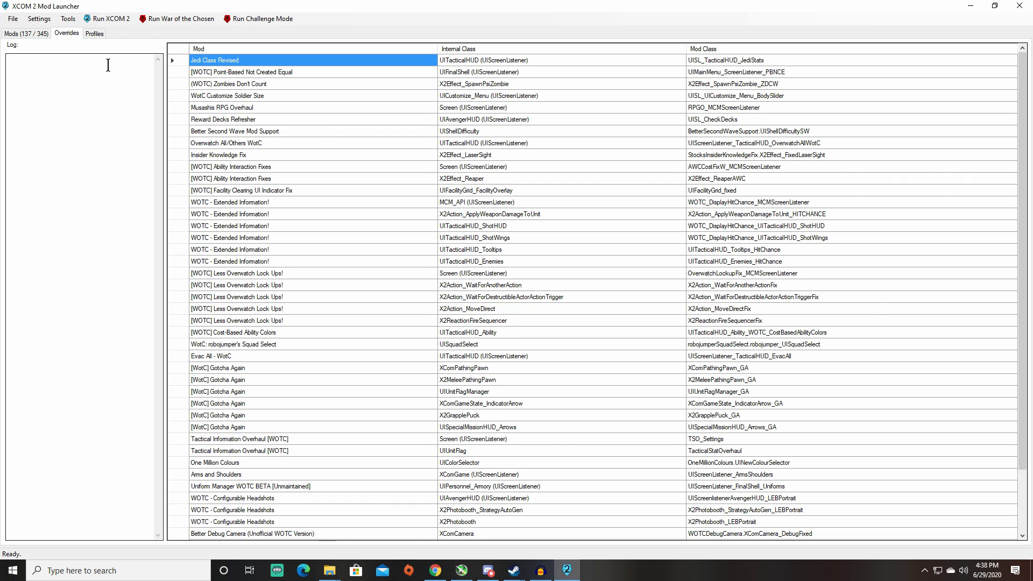
# Review the full profile listing of the enabled mods with their IDs and workshop numbers
pyautogui.click(97, 34)
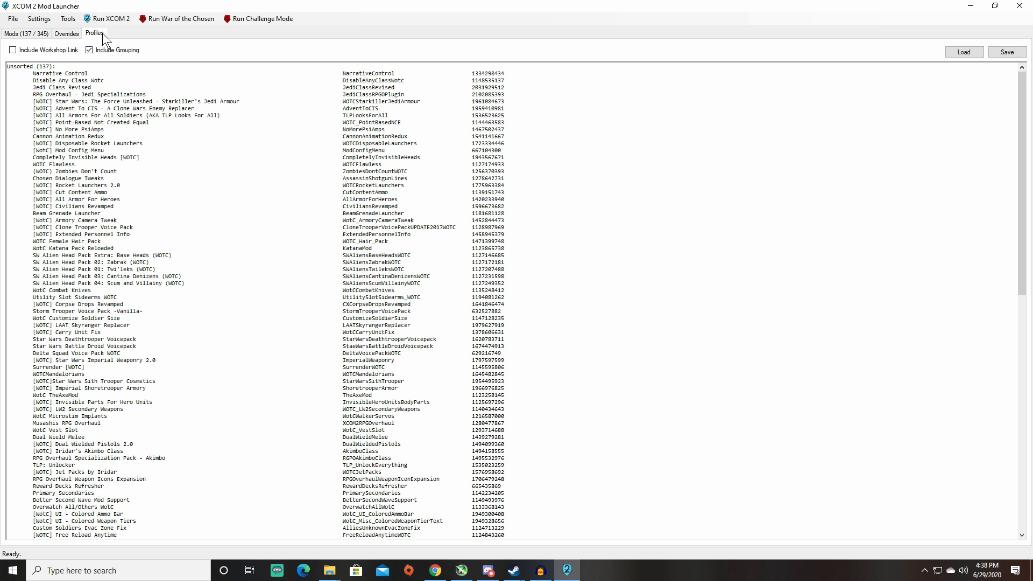
pyautogui.click(34, 34)
pyautogui.click(94, 33)
pyautogui.scroll(-5, 265, 241)
pyautogui.scroll(-10, 266, 241)
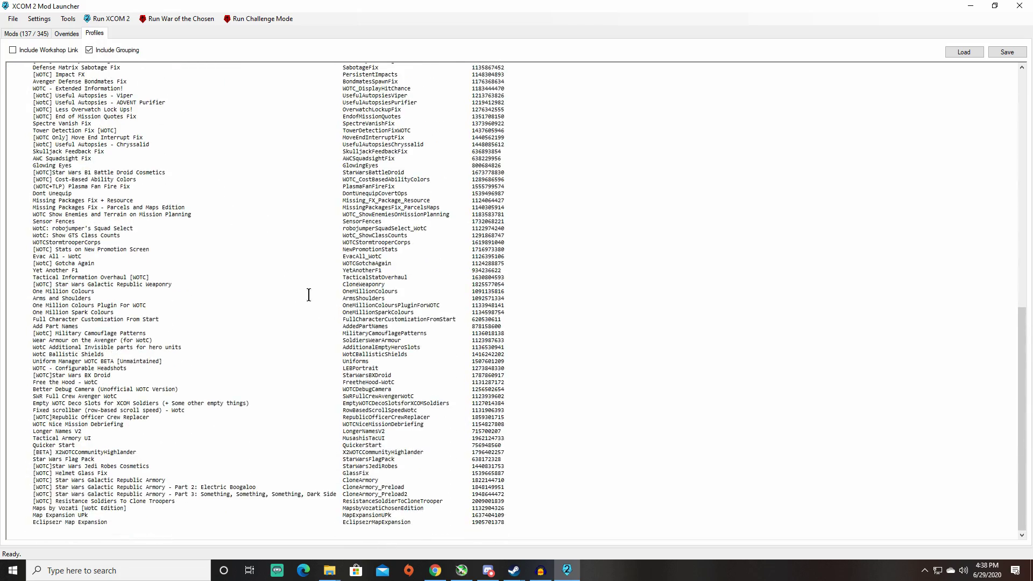
pyautogui.scroll(8, 125, 314)
pyautogui.scroll(11, 125, 314)
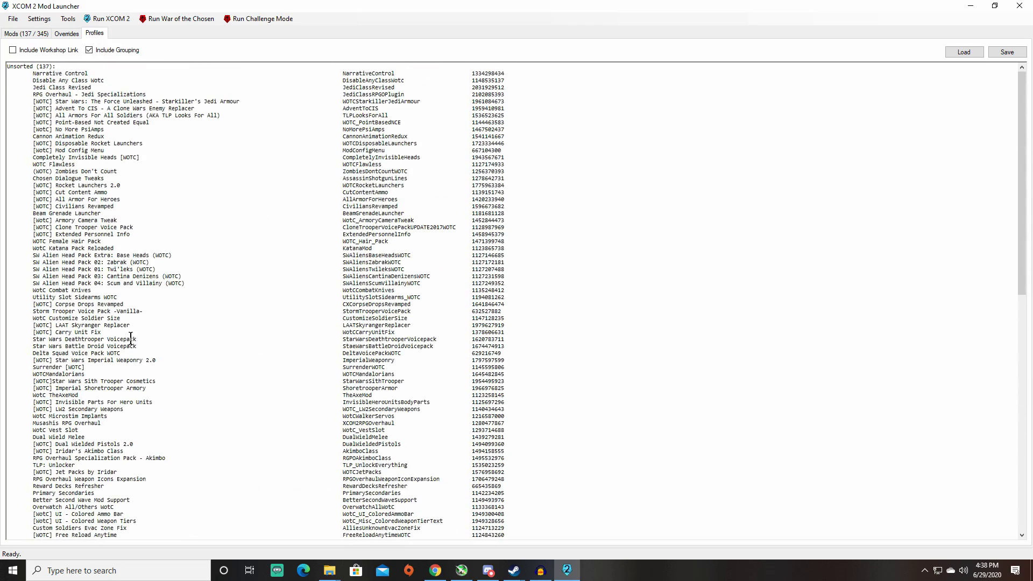
pyautogui.moveTo(51, 95); pyautogui.dragTo(373, 178)
pyautogui.click(372, 179)
# Check where the current profile can be saved among the text files in the XCOM AML folder, then cancel saving
pyautogui.click(1006, 56)
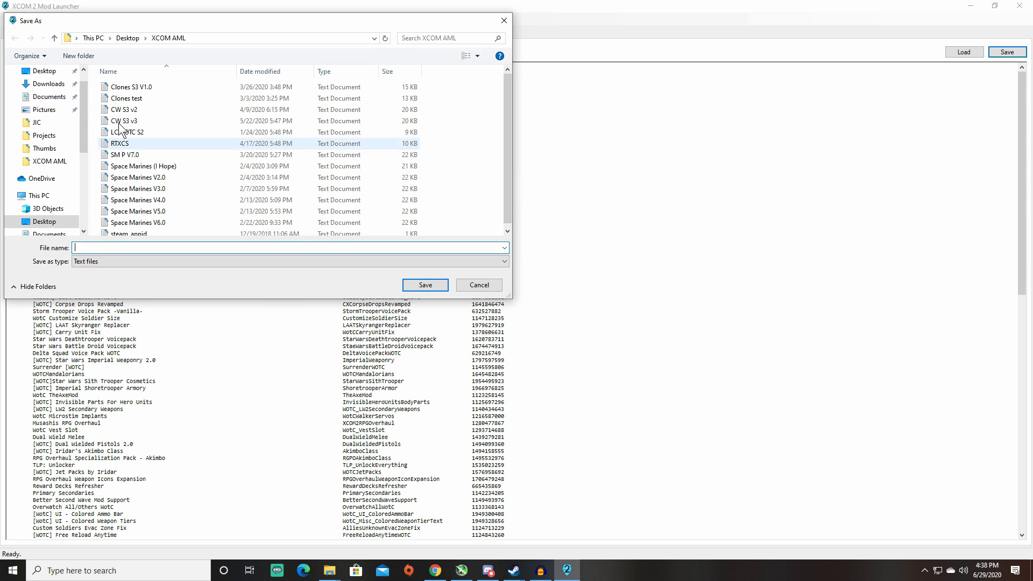
pyautogui.scroll(-1, 205, 192)
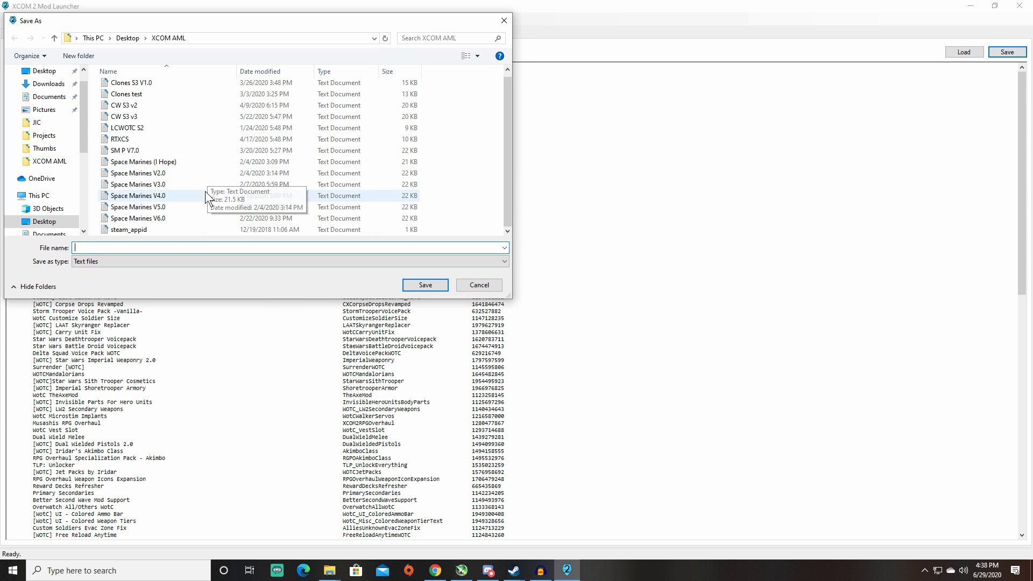
pyautogui.click(470, 285)
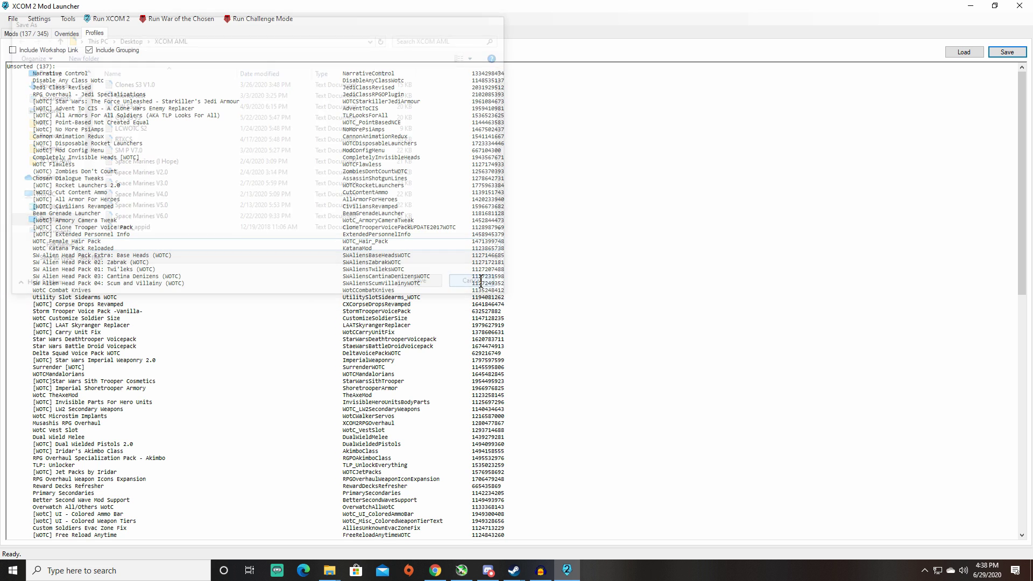
# Choose the SM P V7.0 profile from the XCOM AML folder for loading, but decline to adopt it
pyautogui.click(967, 52)
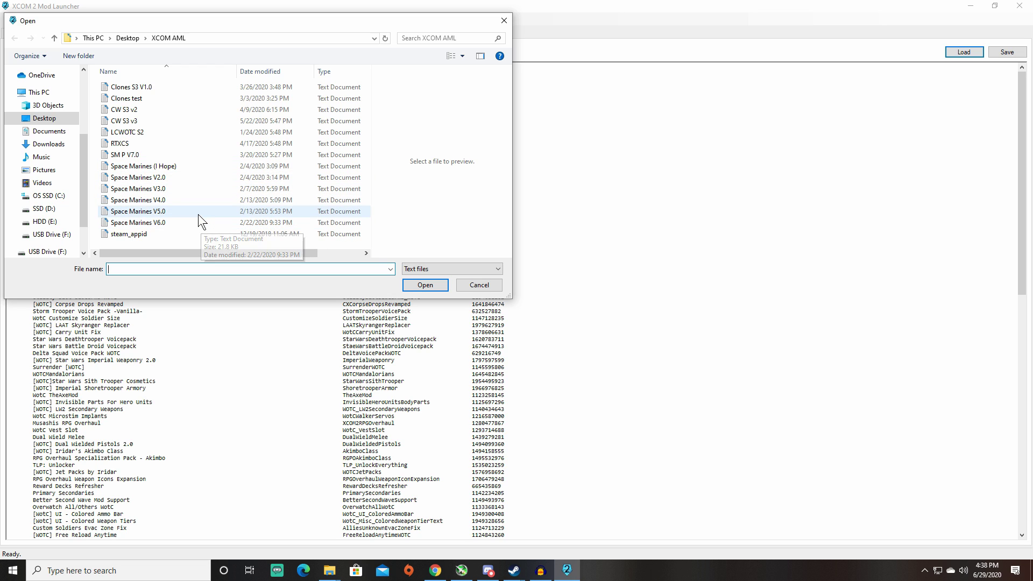
pyautogui.click(169, 223)
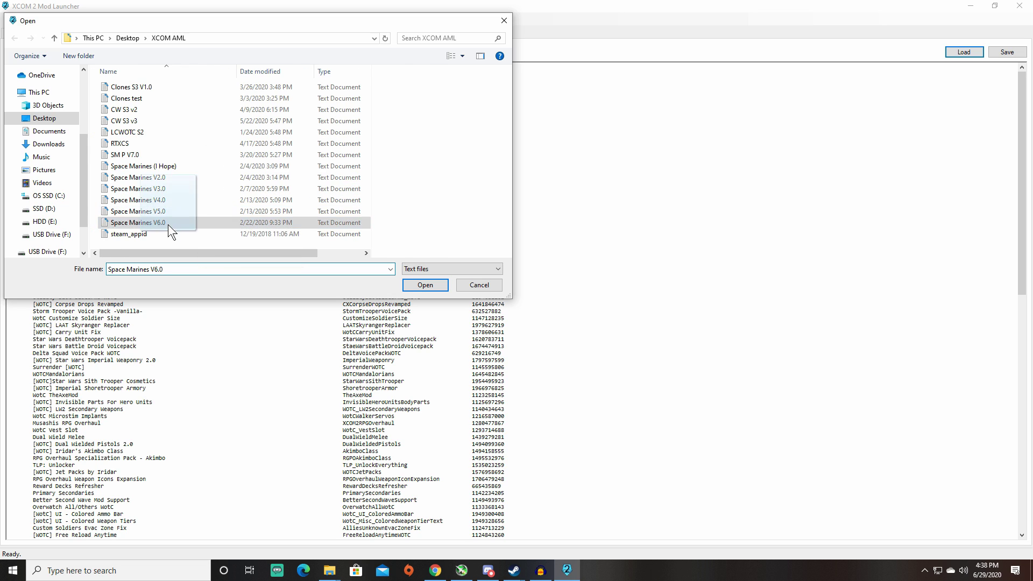
pyautogui.click(161, 155)
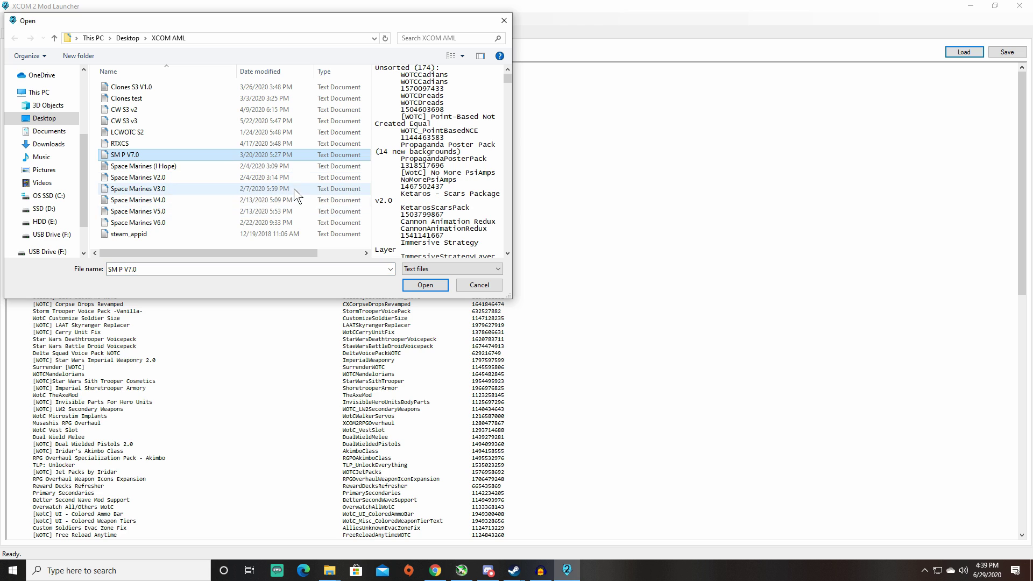
pyautogui.click(420, 285)
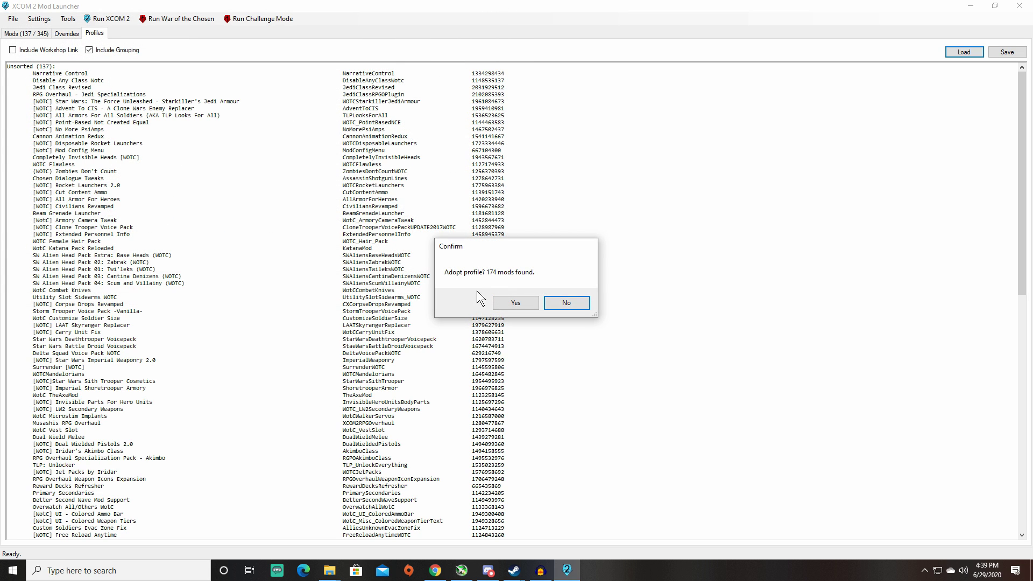
pyautogui.click(579, 304)
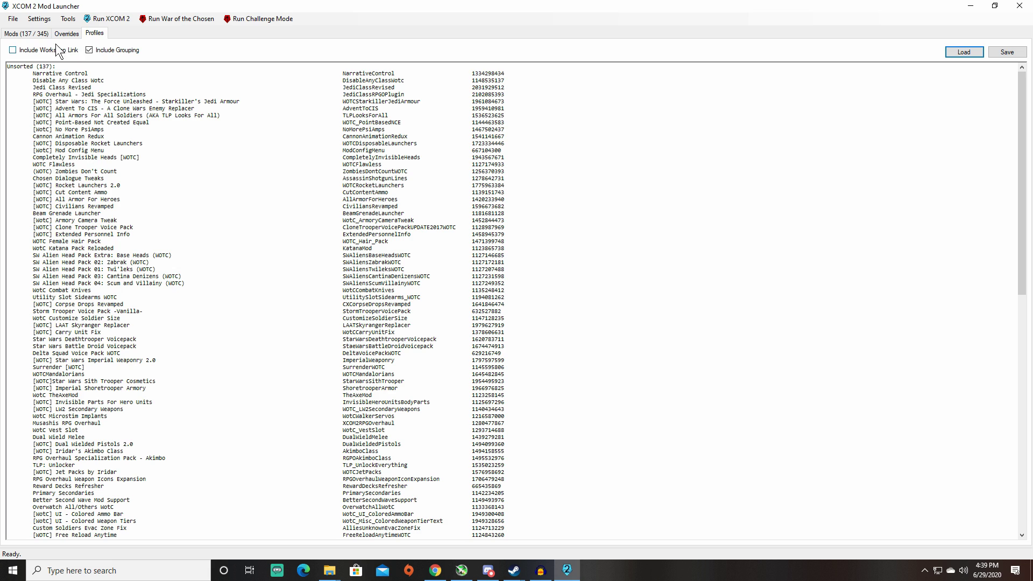
# Compare the mod list with the profile listing and examine the Narrative Control entry's name, ID and workshop number
pyautogui.click(26, 33)
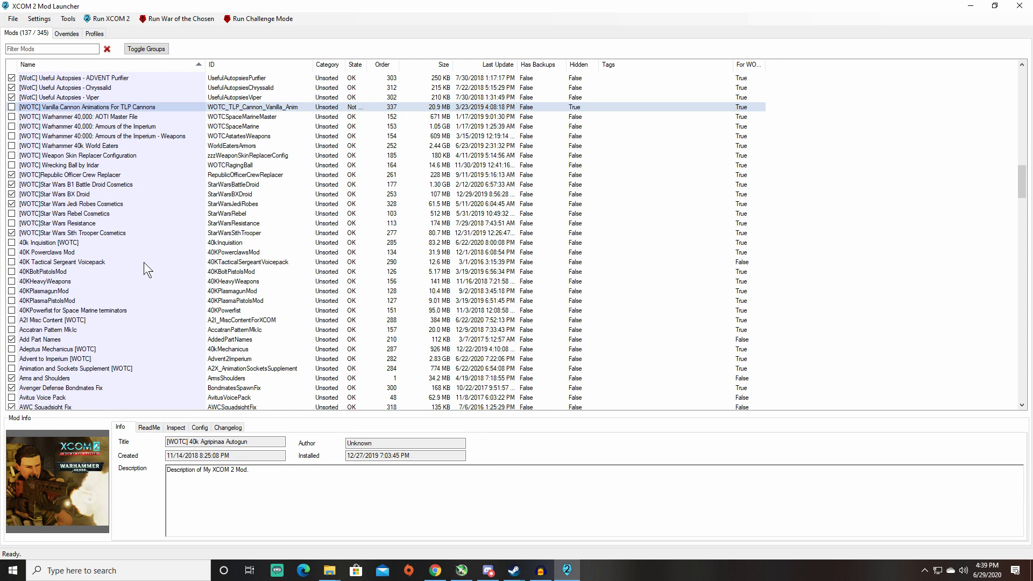
pyautogui.click(94, 34)
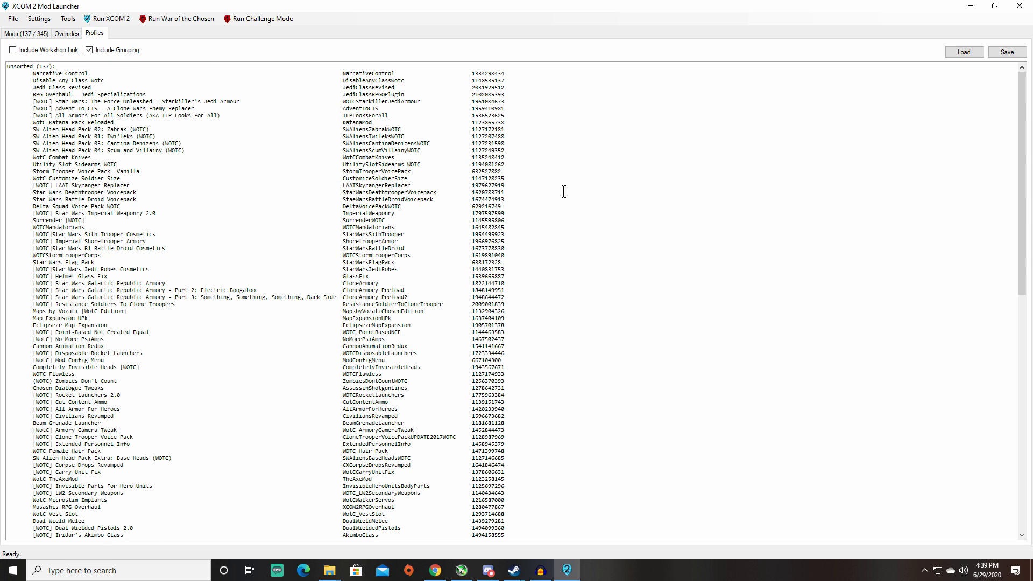
pyautogui.moveTo(32, 73); pyautogui.dragTo(505, 122)
pyautogui.click(472, 73)
pyautogui.doubleClick(472, 73)
pyautogui.moveTo(415, 73); pyautogui.dragTo(7, 73)
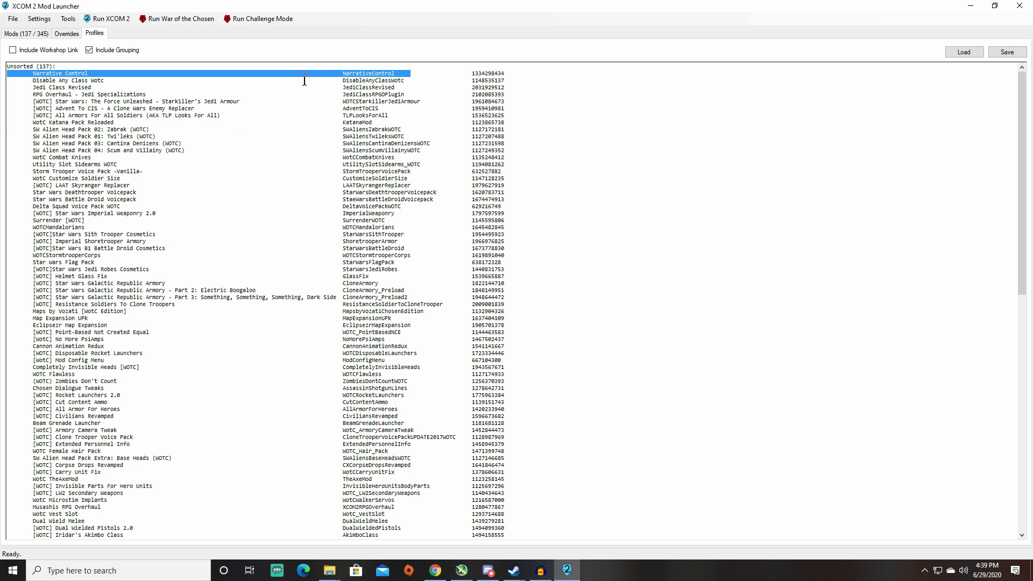
pyautogui.click(110, 167)
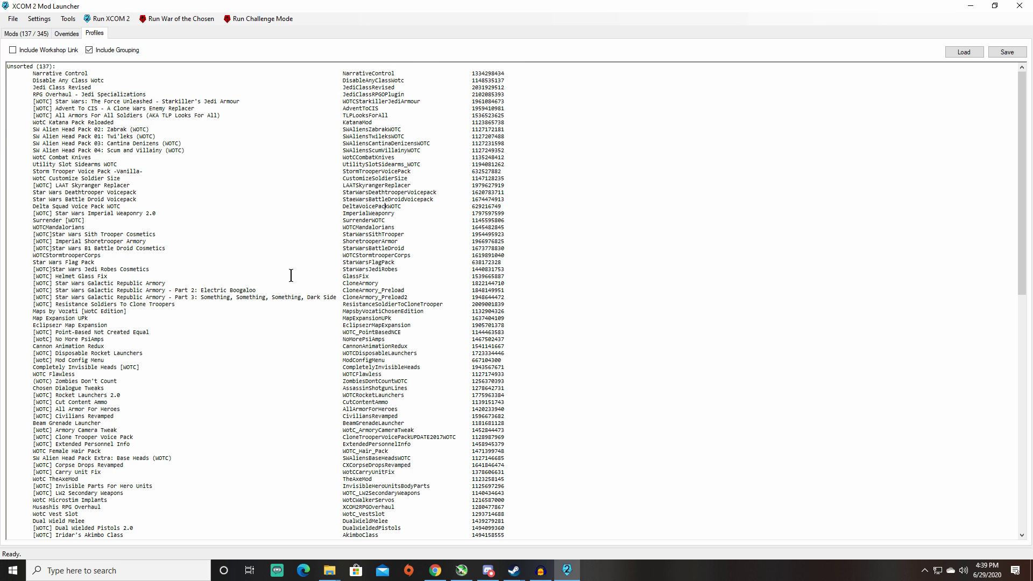
# Return to the start of the mod list and check the available file commands, such as Search for mods and Update entries
pyautogui.click(35, 33)
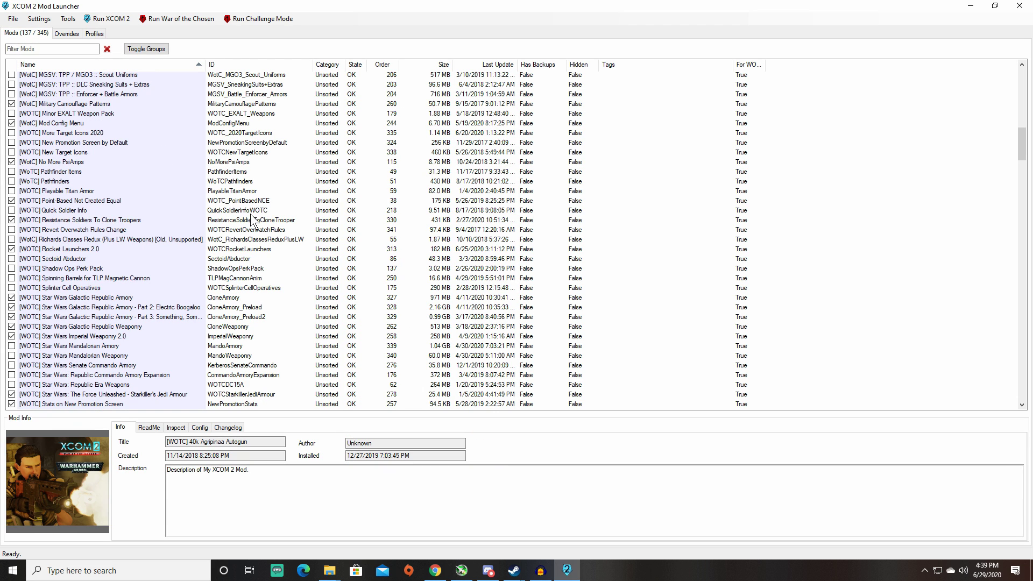
pyautogui.scroll(20, 422, 327)
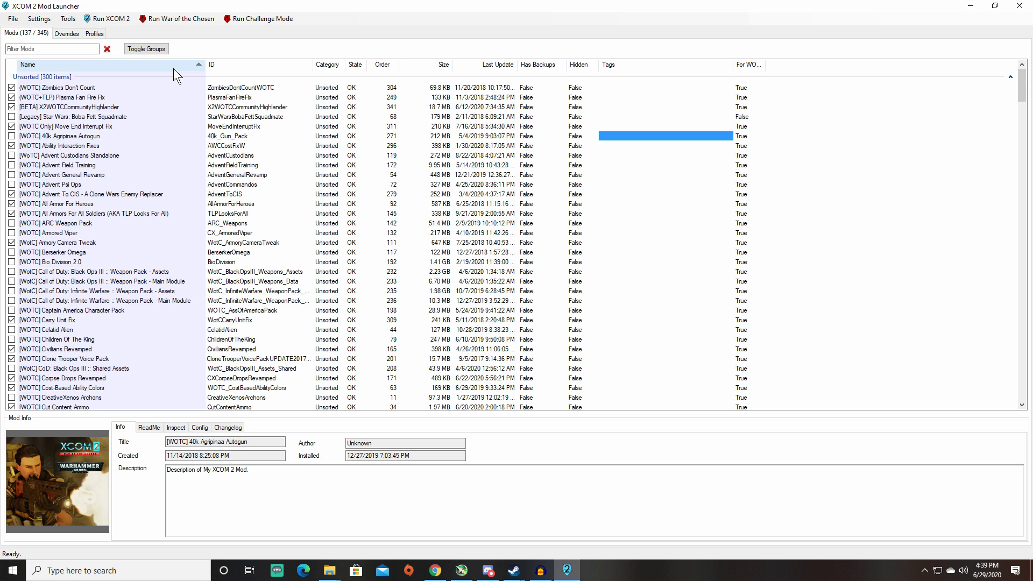
pyautogui.click(12, 20)
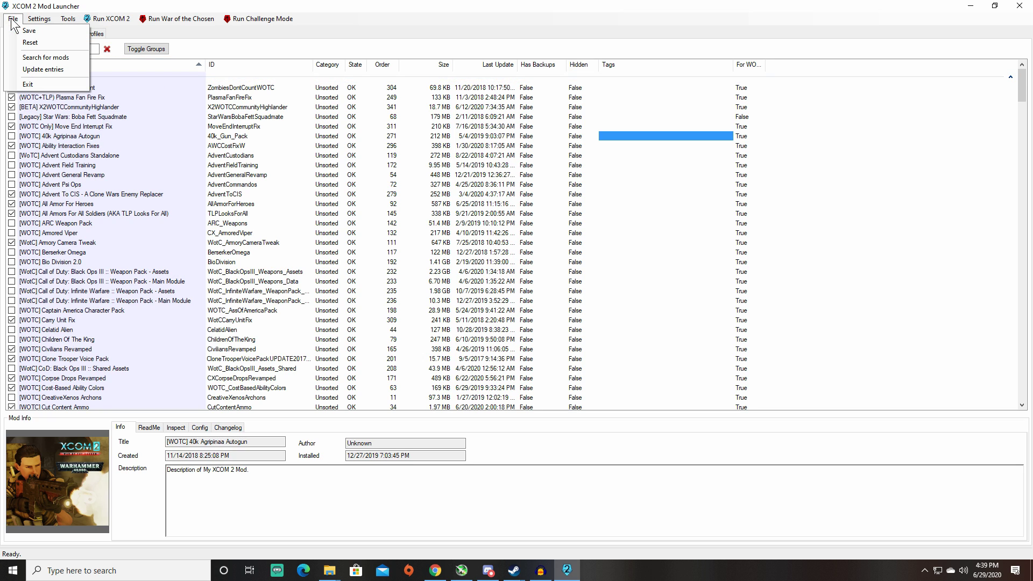
pyautogui.click(12, 21)
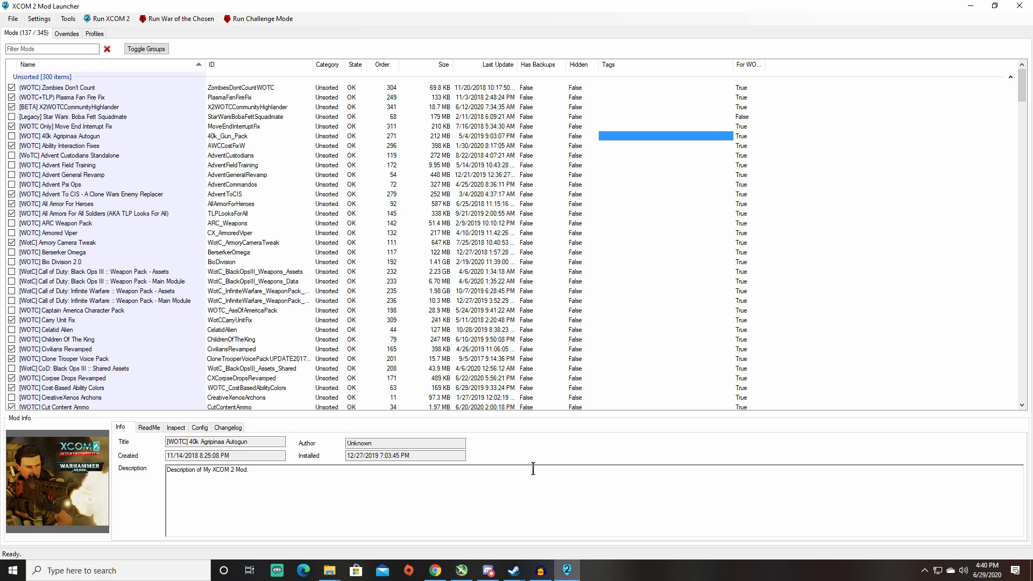
# Switch to Steam, view the local file options in the XCOM 2 properties, then close the properties
pyautogui.moveTo(517, 569)
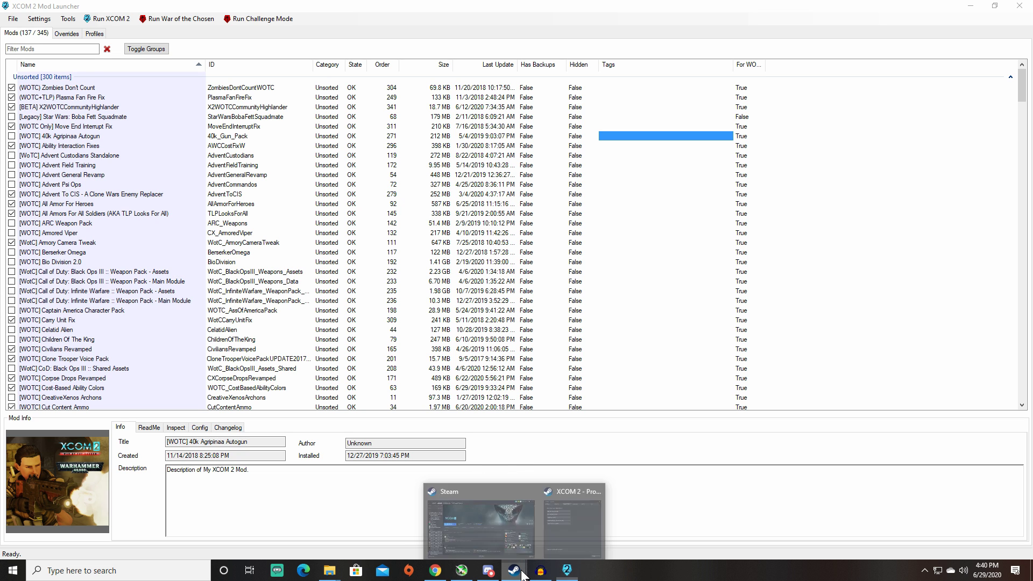
pyautogui.click(523, 550)
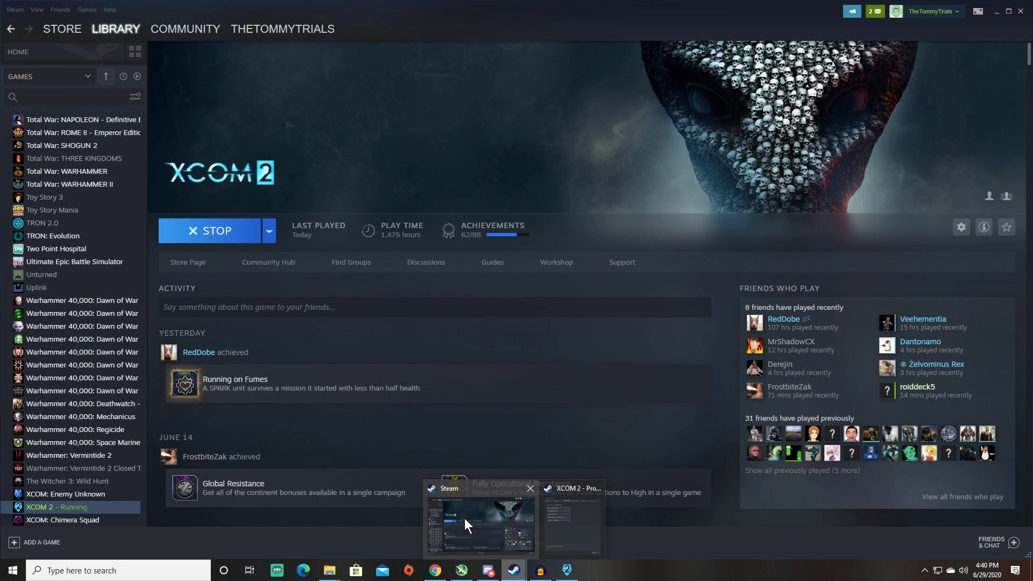
pyautogui.click(463, 518)
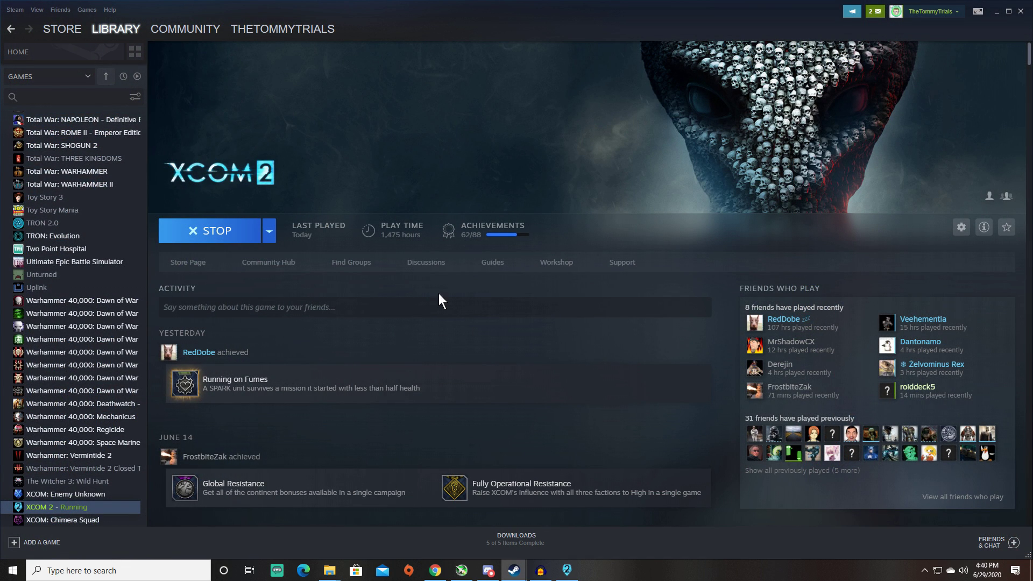
pyautogui.click(961, 227)
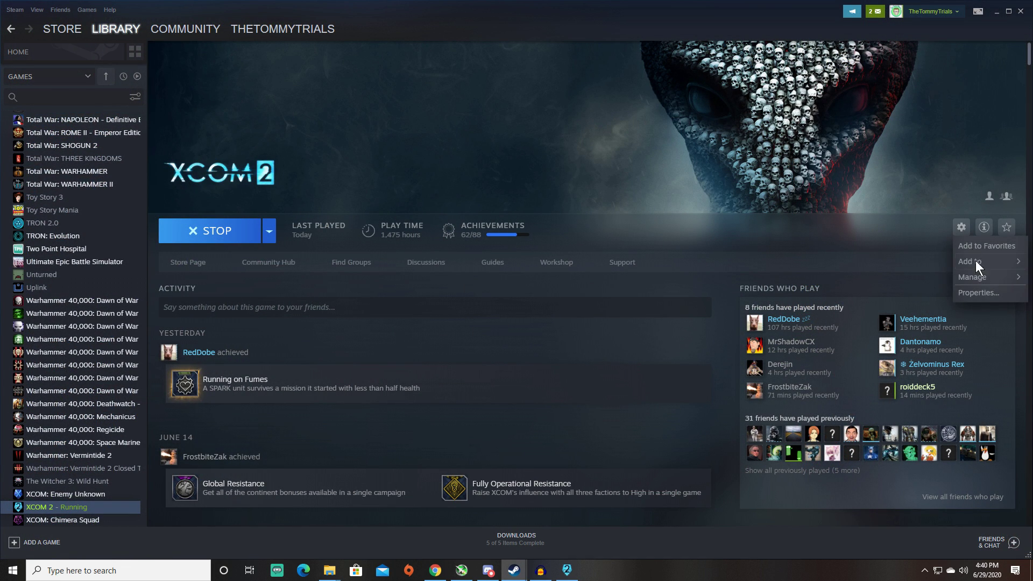
pyautogui.click(978, 289)
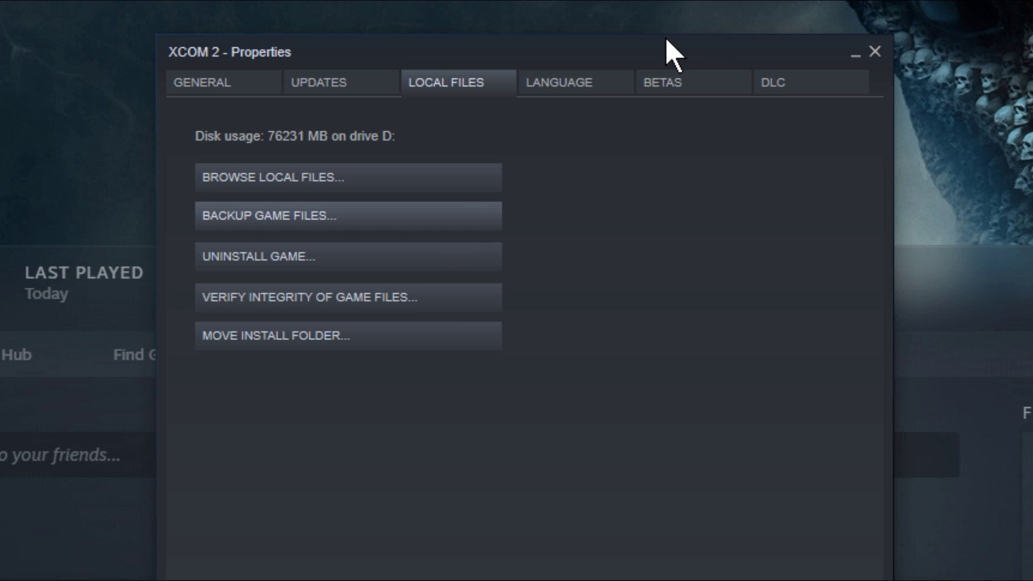
pyautogui.moveTo(608, 40); pyautogui.dragTo(529, 35)
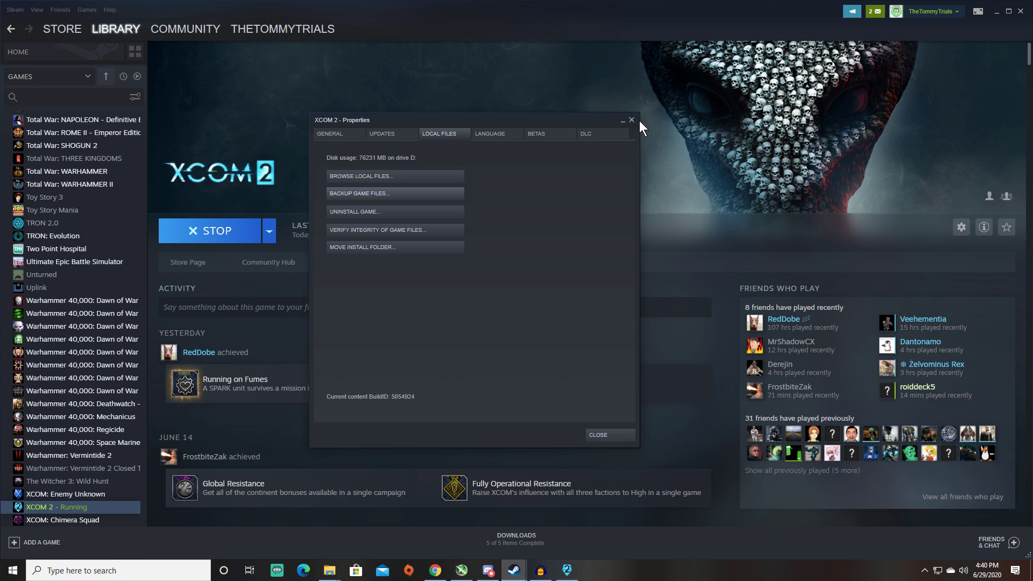
pyautogui.click(781, 36)
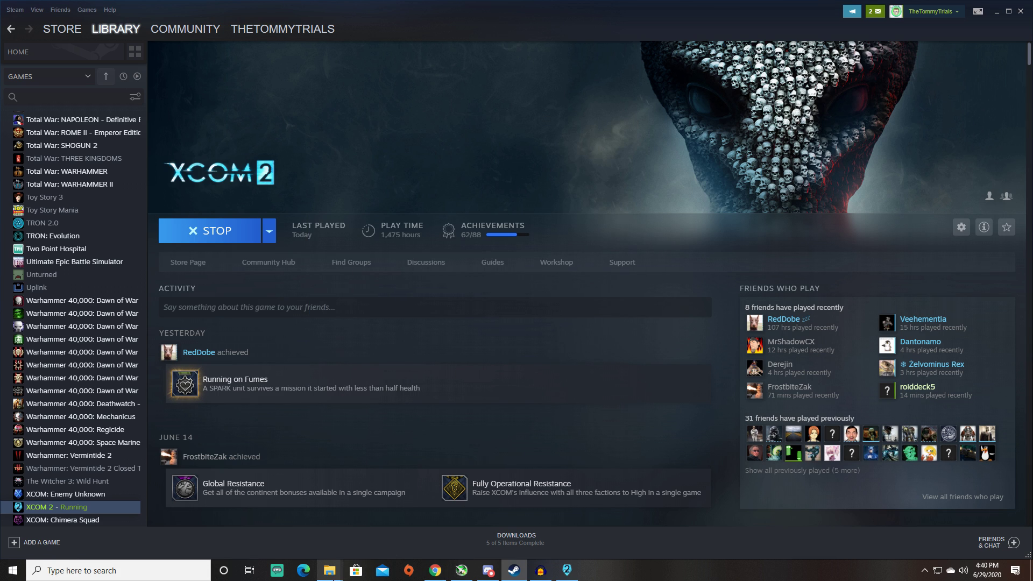
# Switch to File Explorer and open the My Games folder inside Documents
pyautogui.click(321, 553)
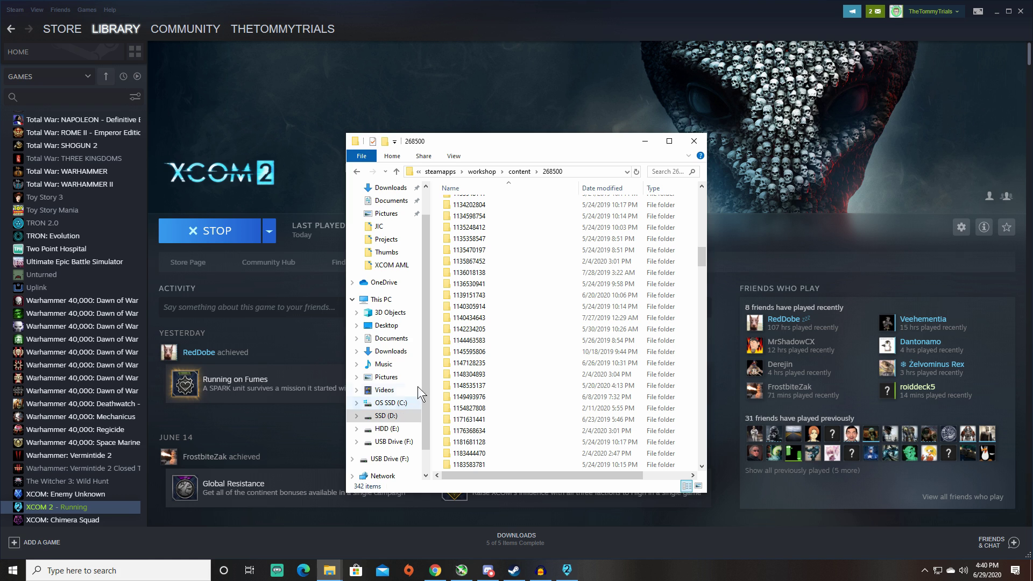
pyautogui.click(392, 329)
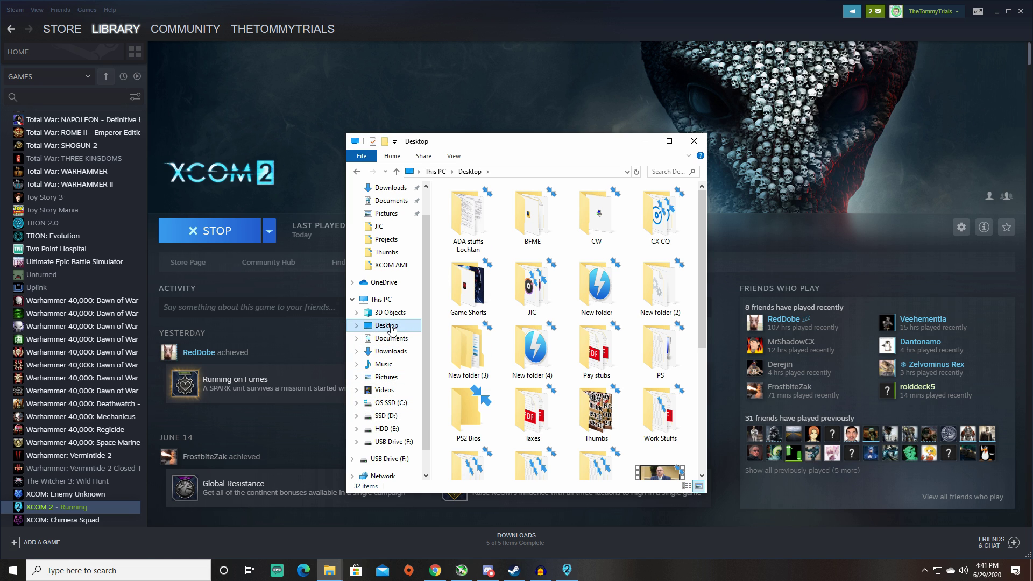
pyautogui.click(391, 338)
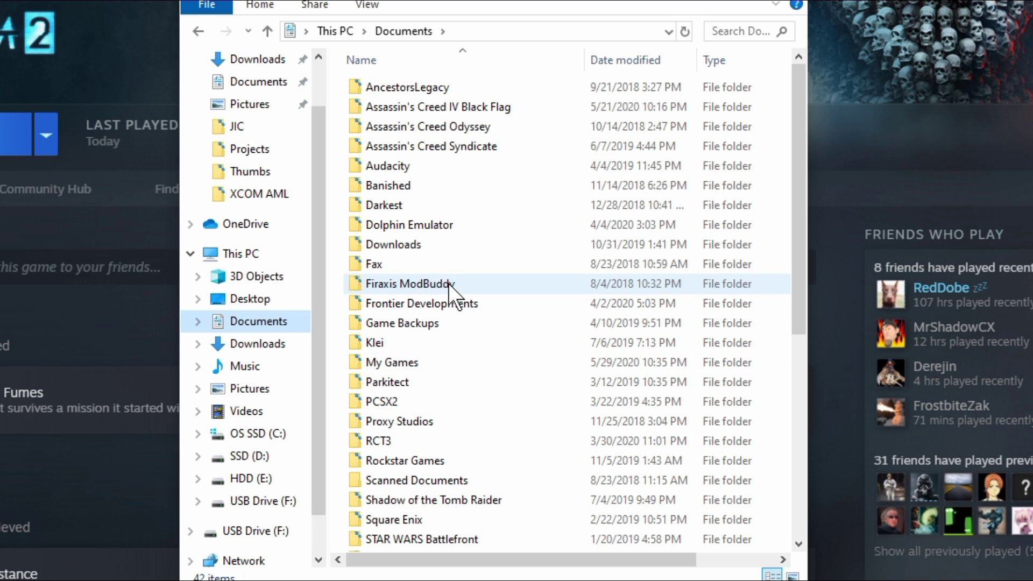
pyautogui.scroll(-6, 447, 283)
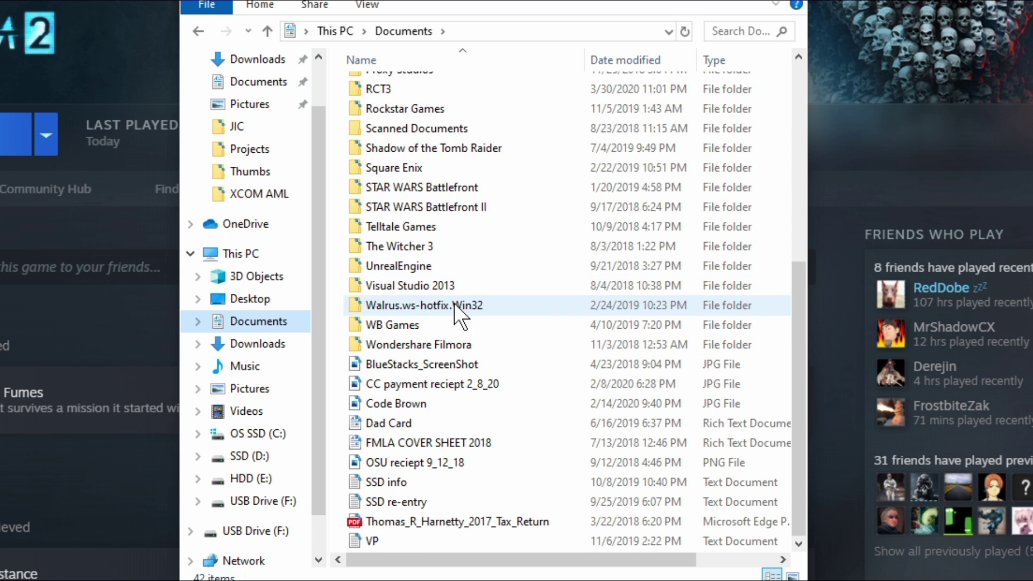
pyautogui.scroll(3, 456, 312)
pyautogui.click(393, 186)
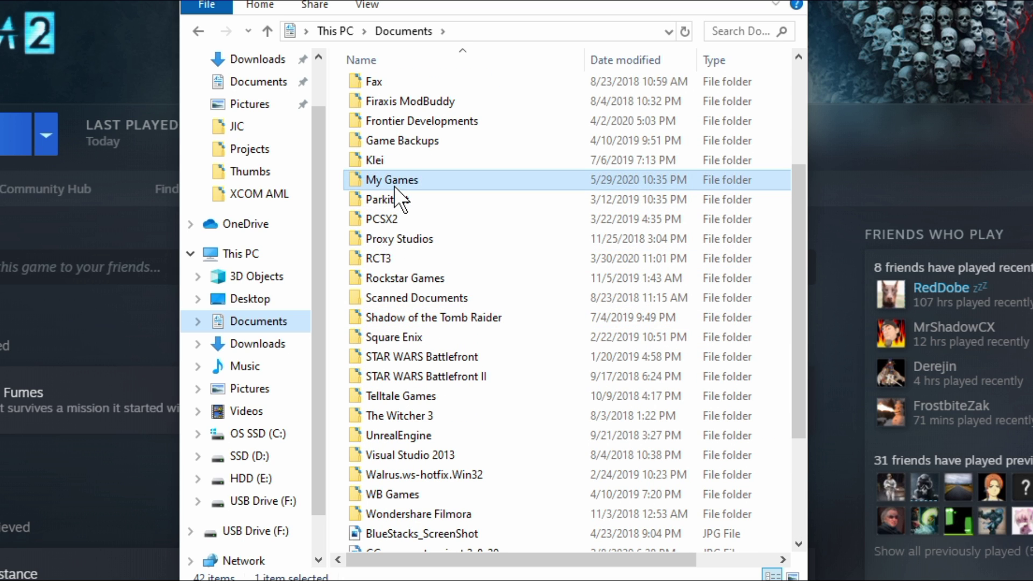
pyautogui.doubleClick(394, 186)
# Open the Config folder under XCOM2 War of the Chosen and XComGame
pyautogui.click(447, 438)
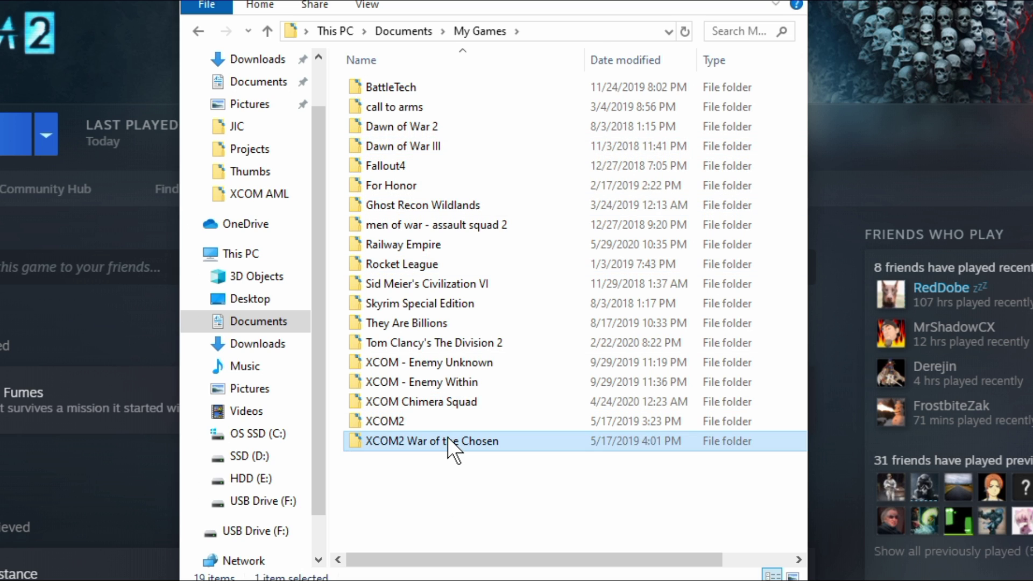
pyautogui.doubleClick(447, 439)
pyautogui.click(383, 114)
pyautogui.doubleClick(383, 114)
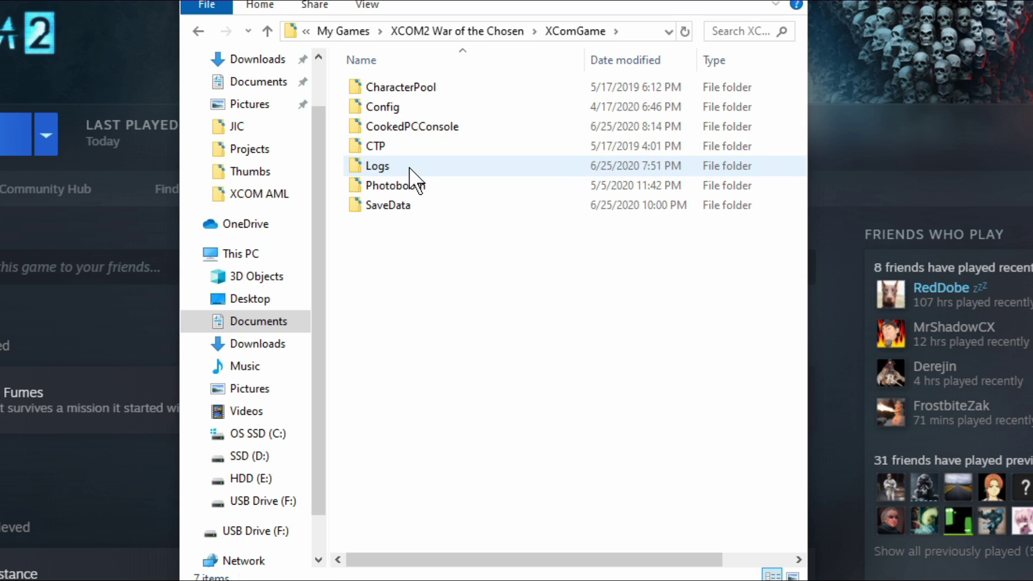
pyautogui.click(389, 106)
pyautogui.doubleClick(389, 104)
# Delete all files in the War of the Chosen Config folder and close the File Explorer window
pyautogui.click(411, 91)
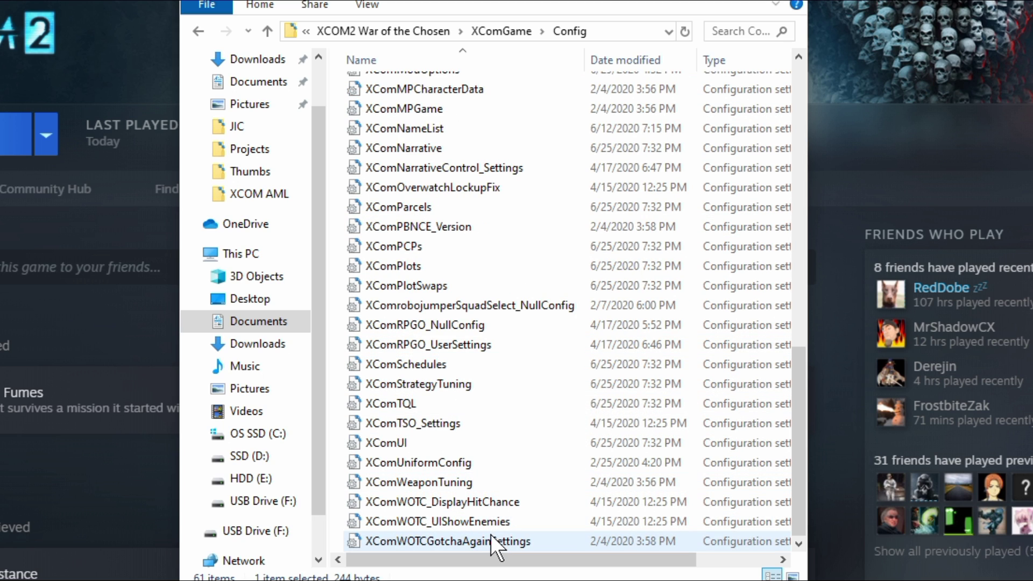
pyautogui.hotkey('ctrl', 'a')
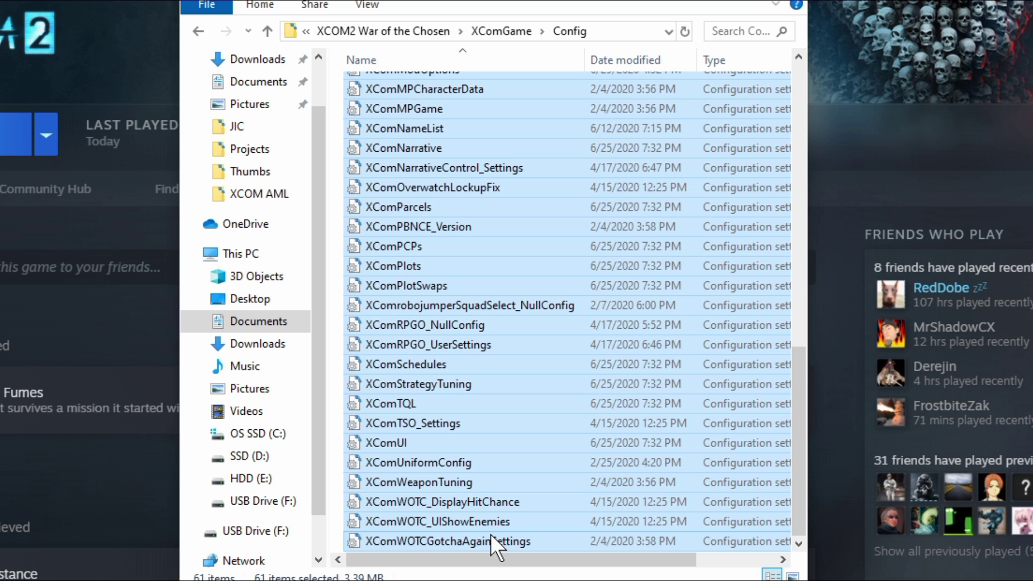
pyautogui.rightClick(489, 537)
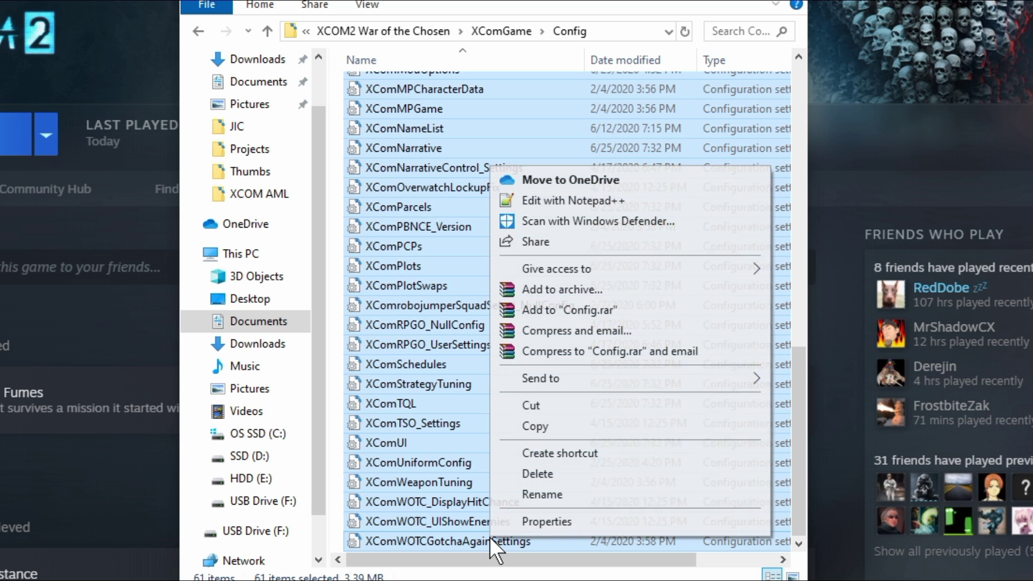
pyautogui.click(547, 472)
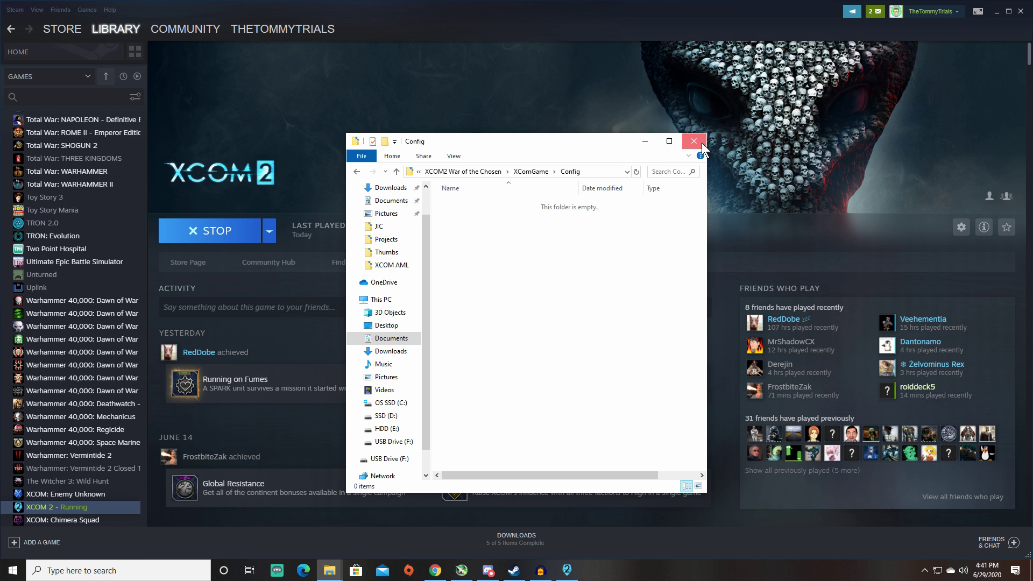
pyautogui.click(699, 139)
# Switch to the XCOM 2 Mod Launcher, review the profile listing and the overrides, and return to the mod list
pyautogui.click(567, 571)
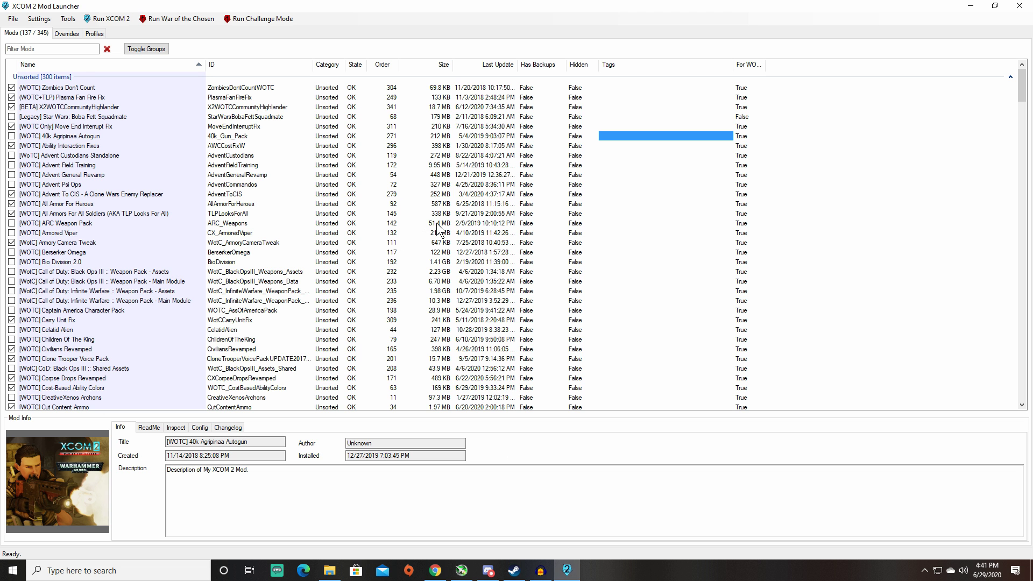
pyautogui.click(98, 34)
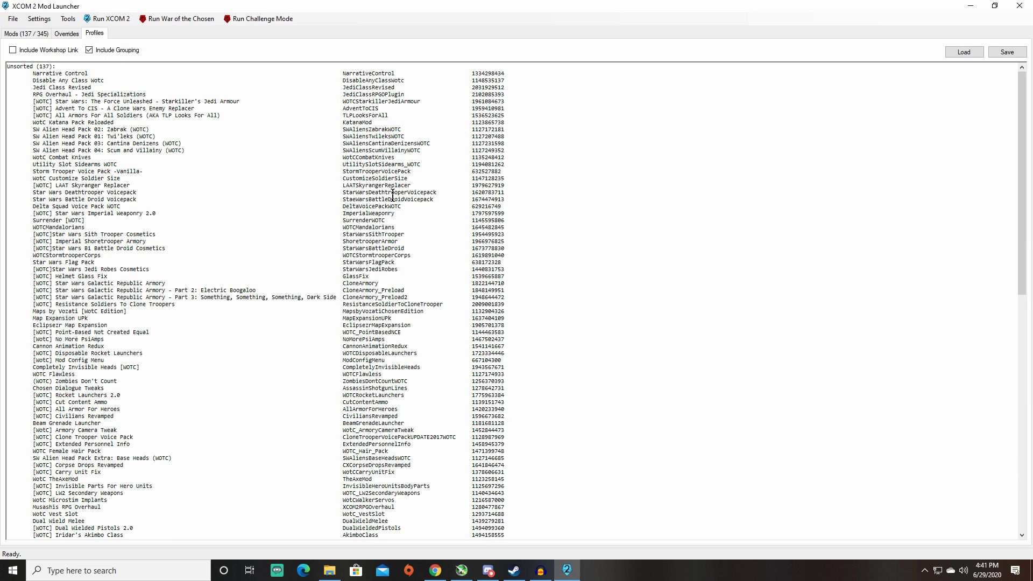
pyautogui.click(25, 34)
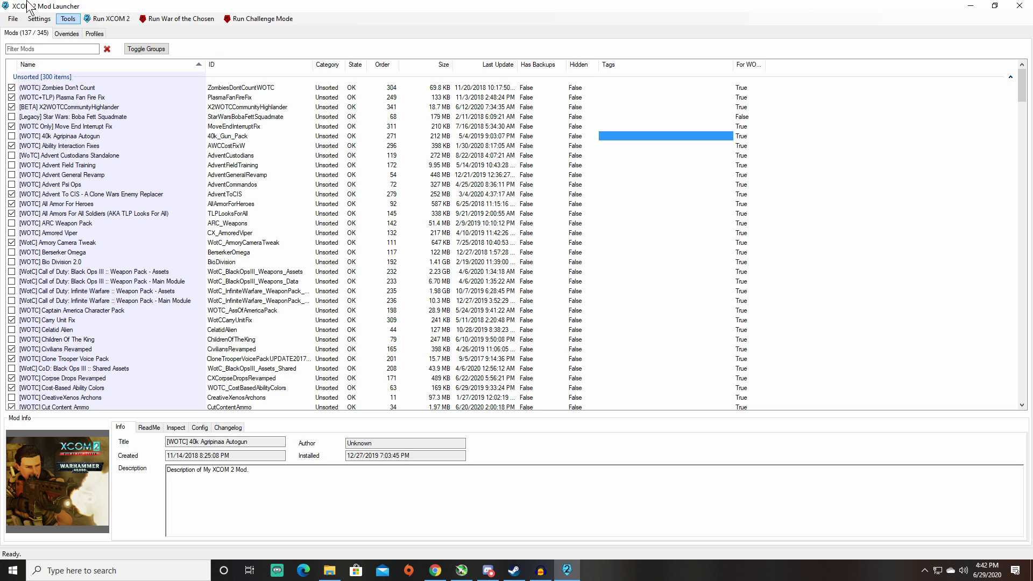
pyautogui.click(71, 35)
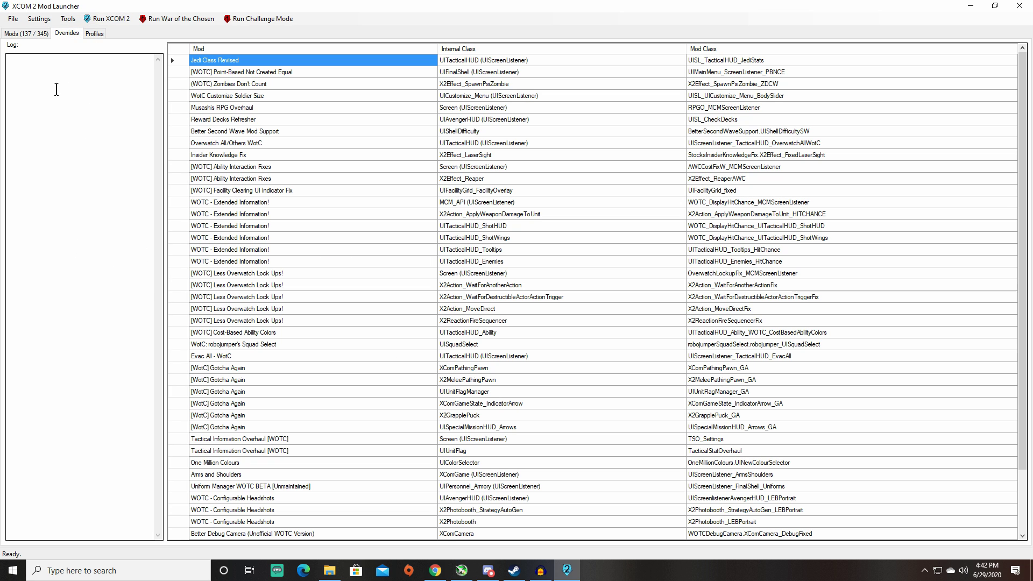
pyautogui.click(35, 35)
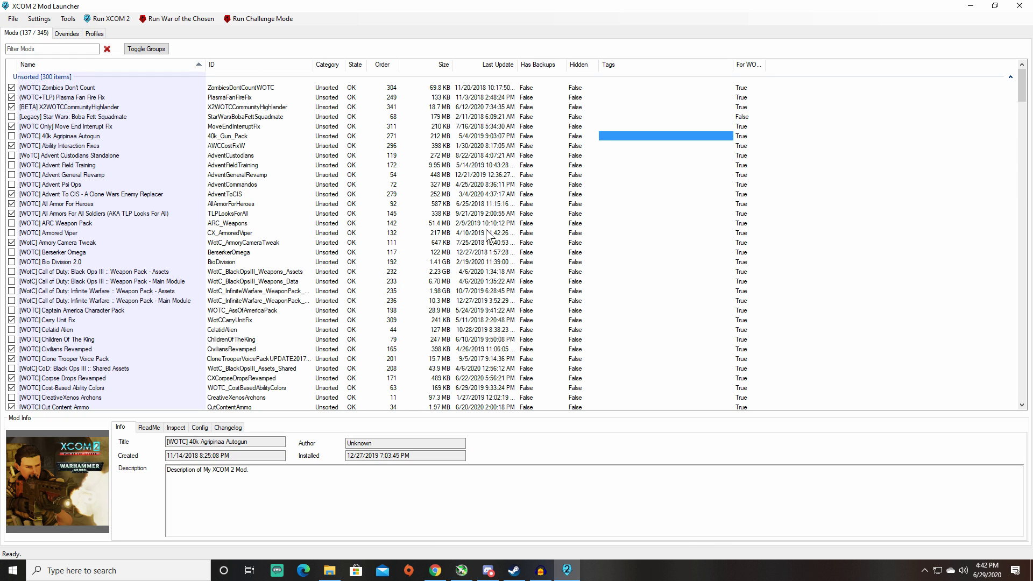